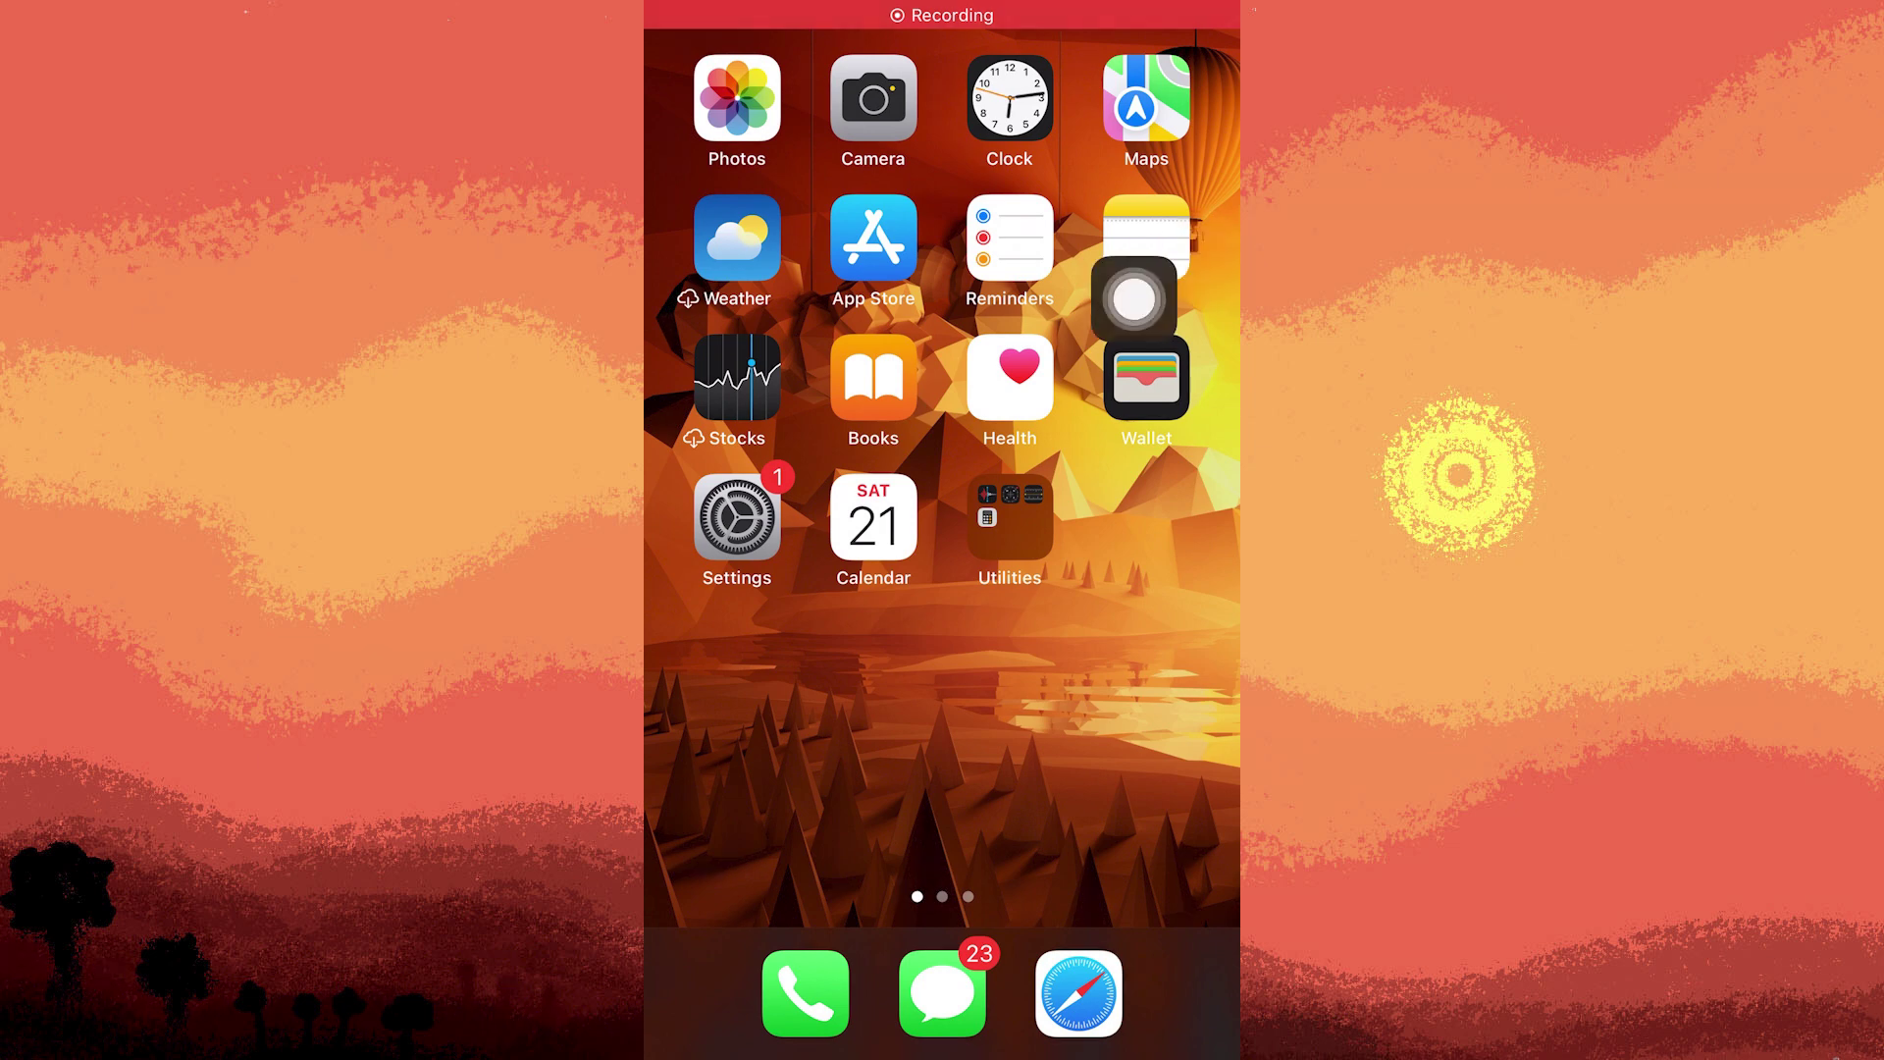
Open Calendar and start a blank new event dated October 21, 2023.
{"action": "left_click", "coordinate": [872, 526]}
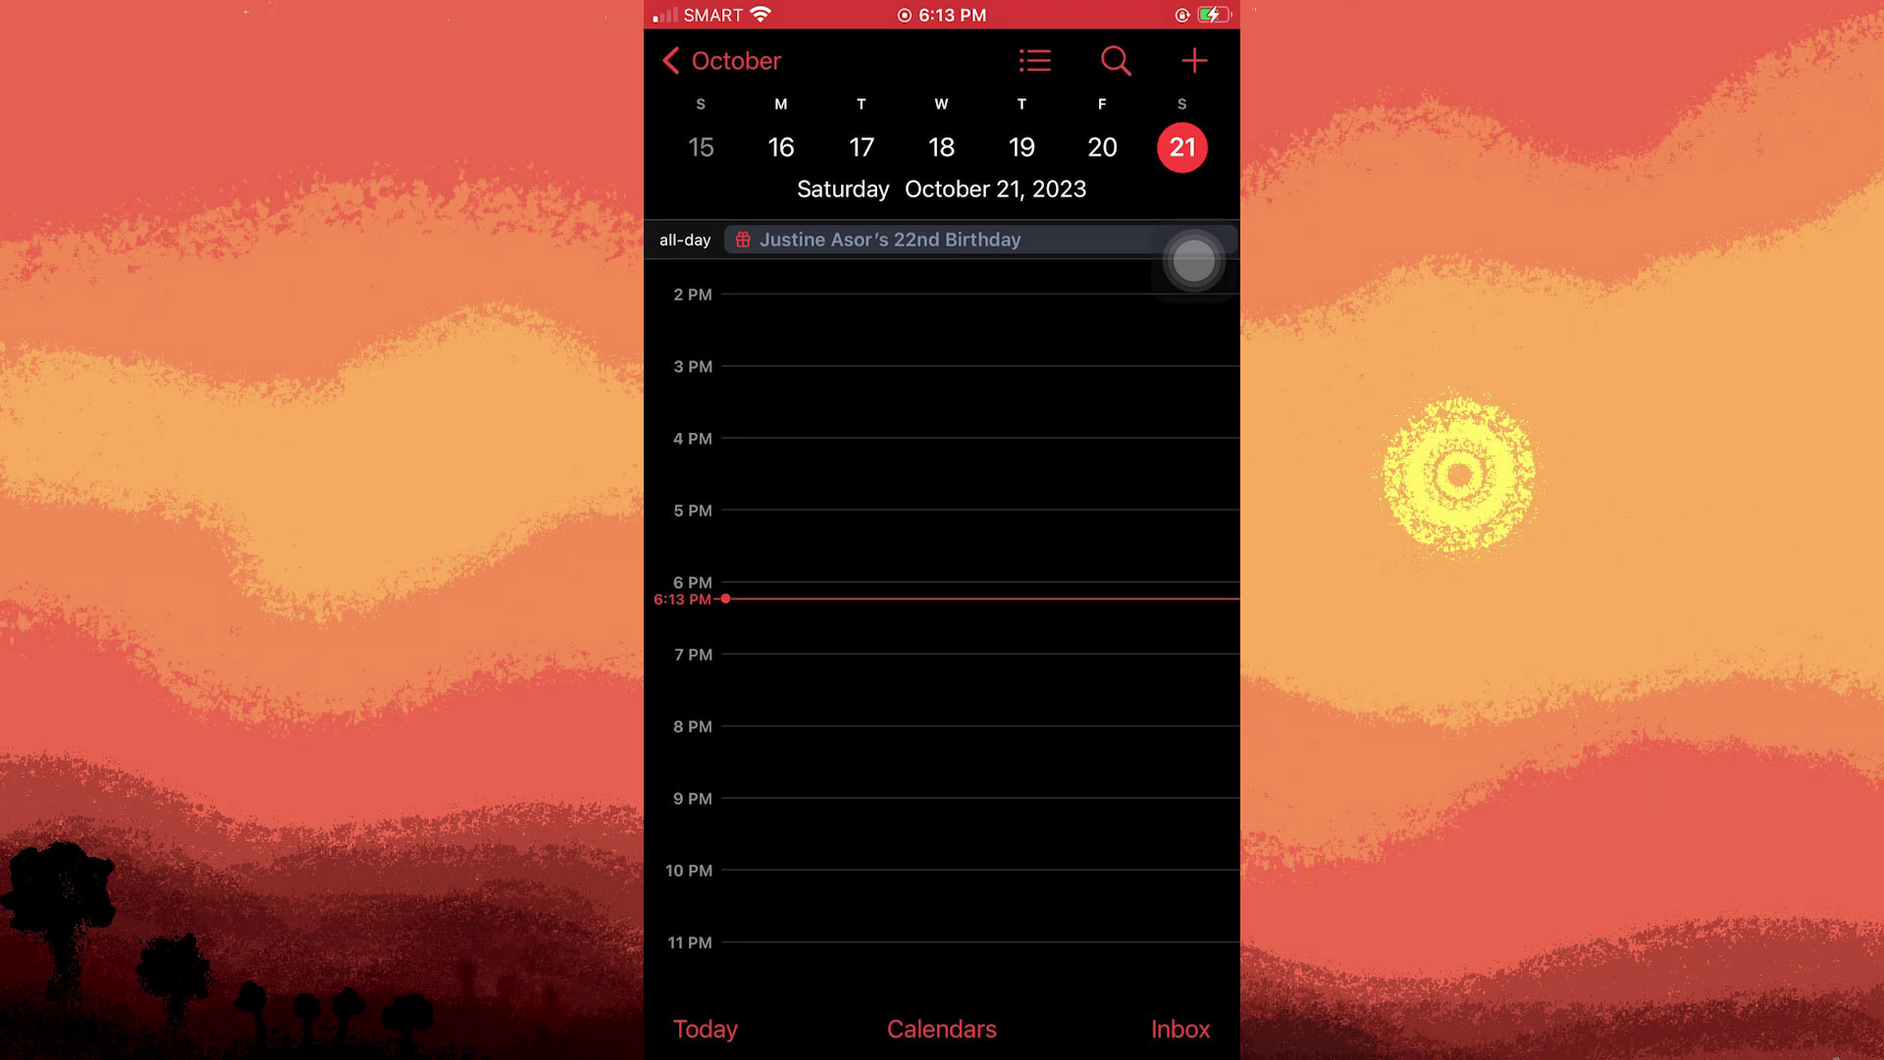
{"action": "left_click", "coordinate": [1194, 59]}
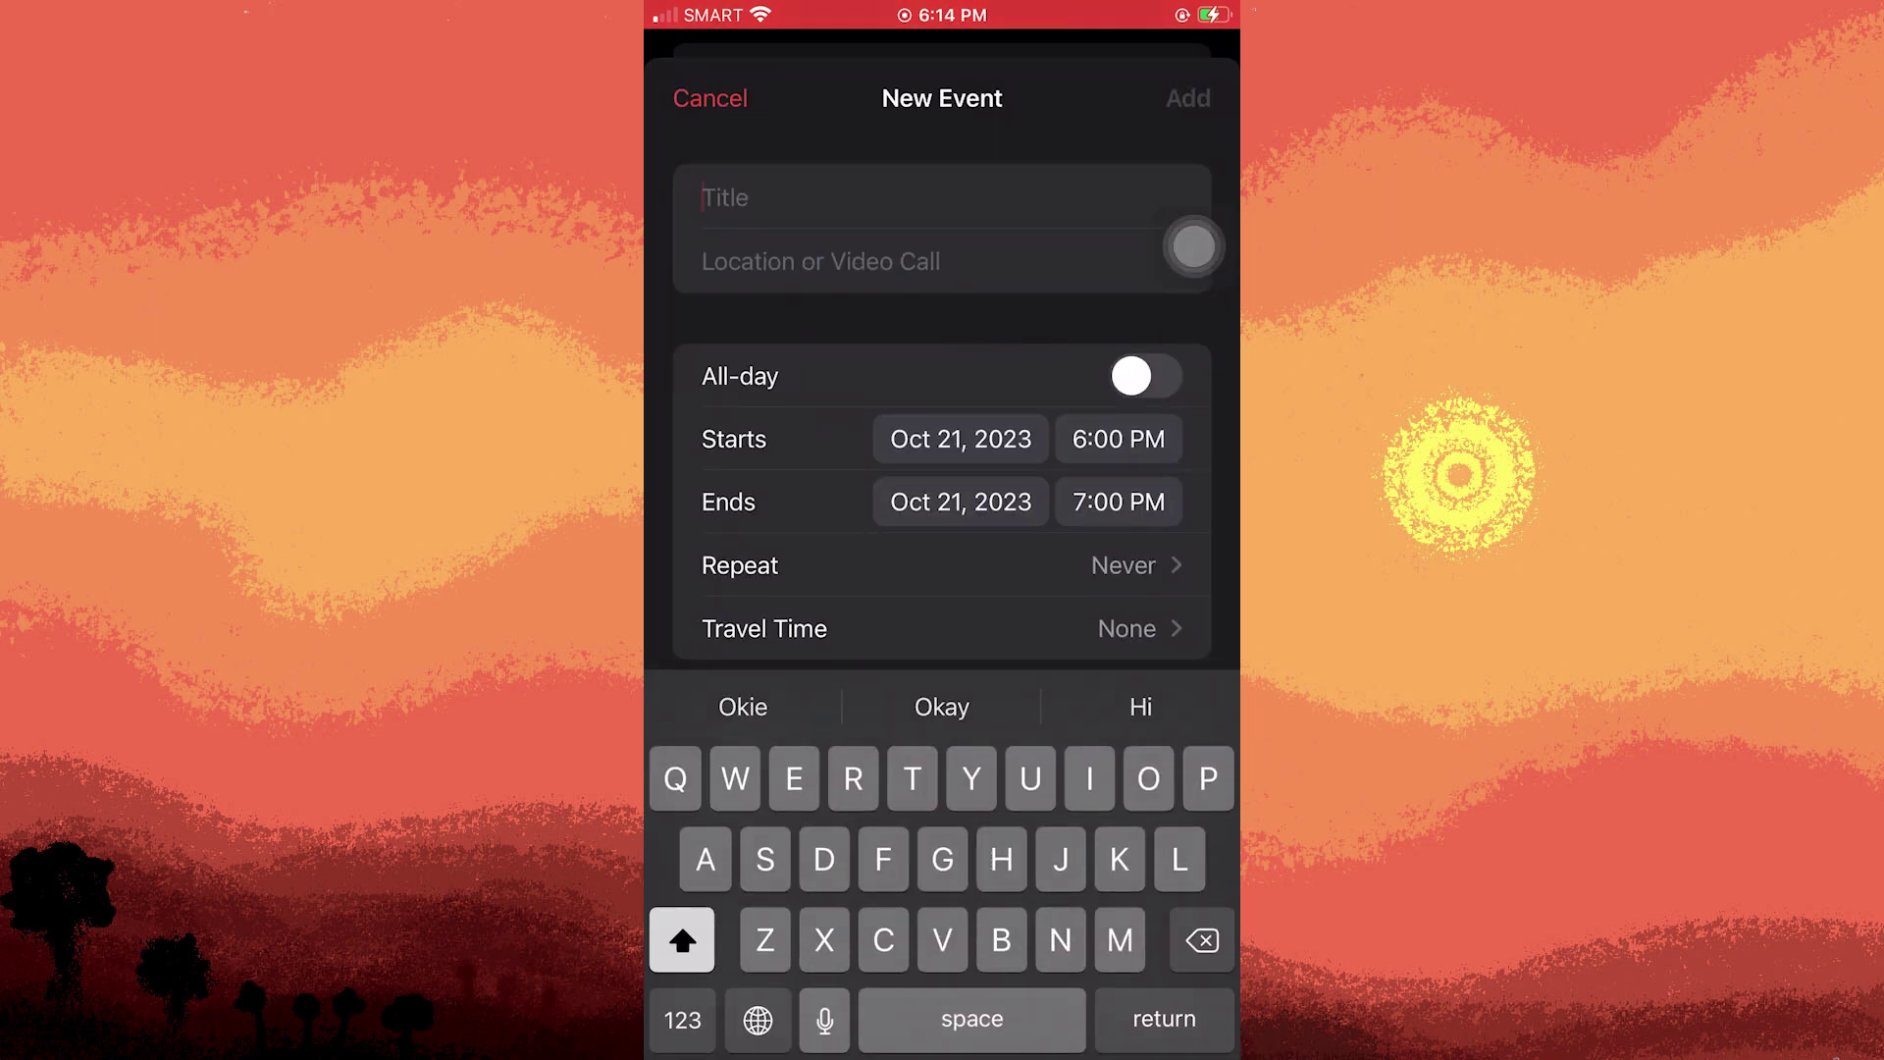
{"action": "type", "text": "My birt"}
Title the event 'My birthday' using the keyboard's 'birthday' suggestion.
{"action": "left_click", "coordinate": [943, 707]}
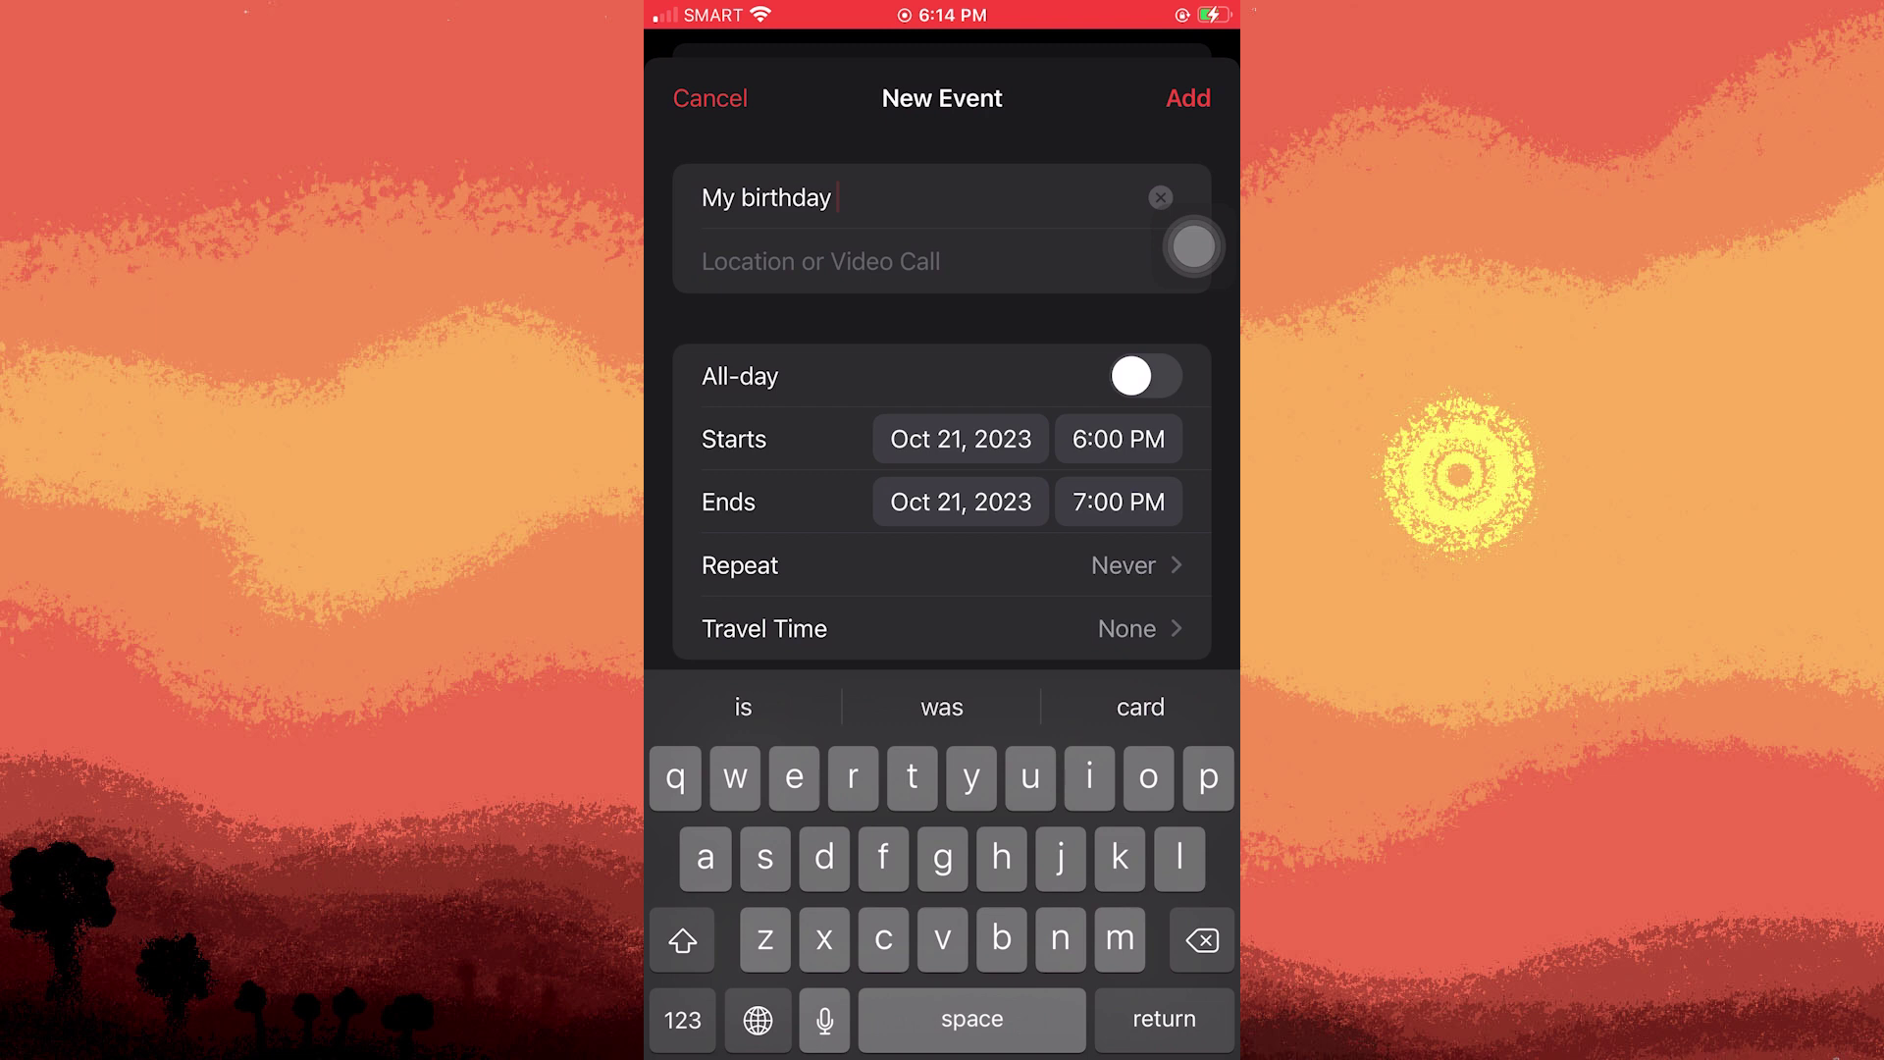
{"action": "scroll", "coordinate": [942, 442], "scroll_direction": "down", "scroll_amount": 2}
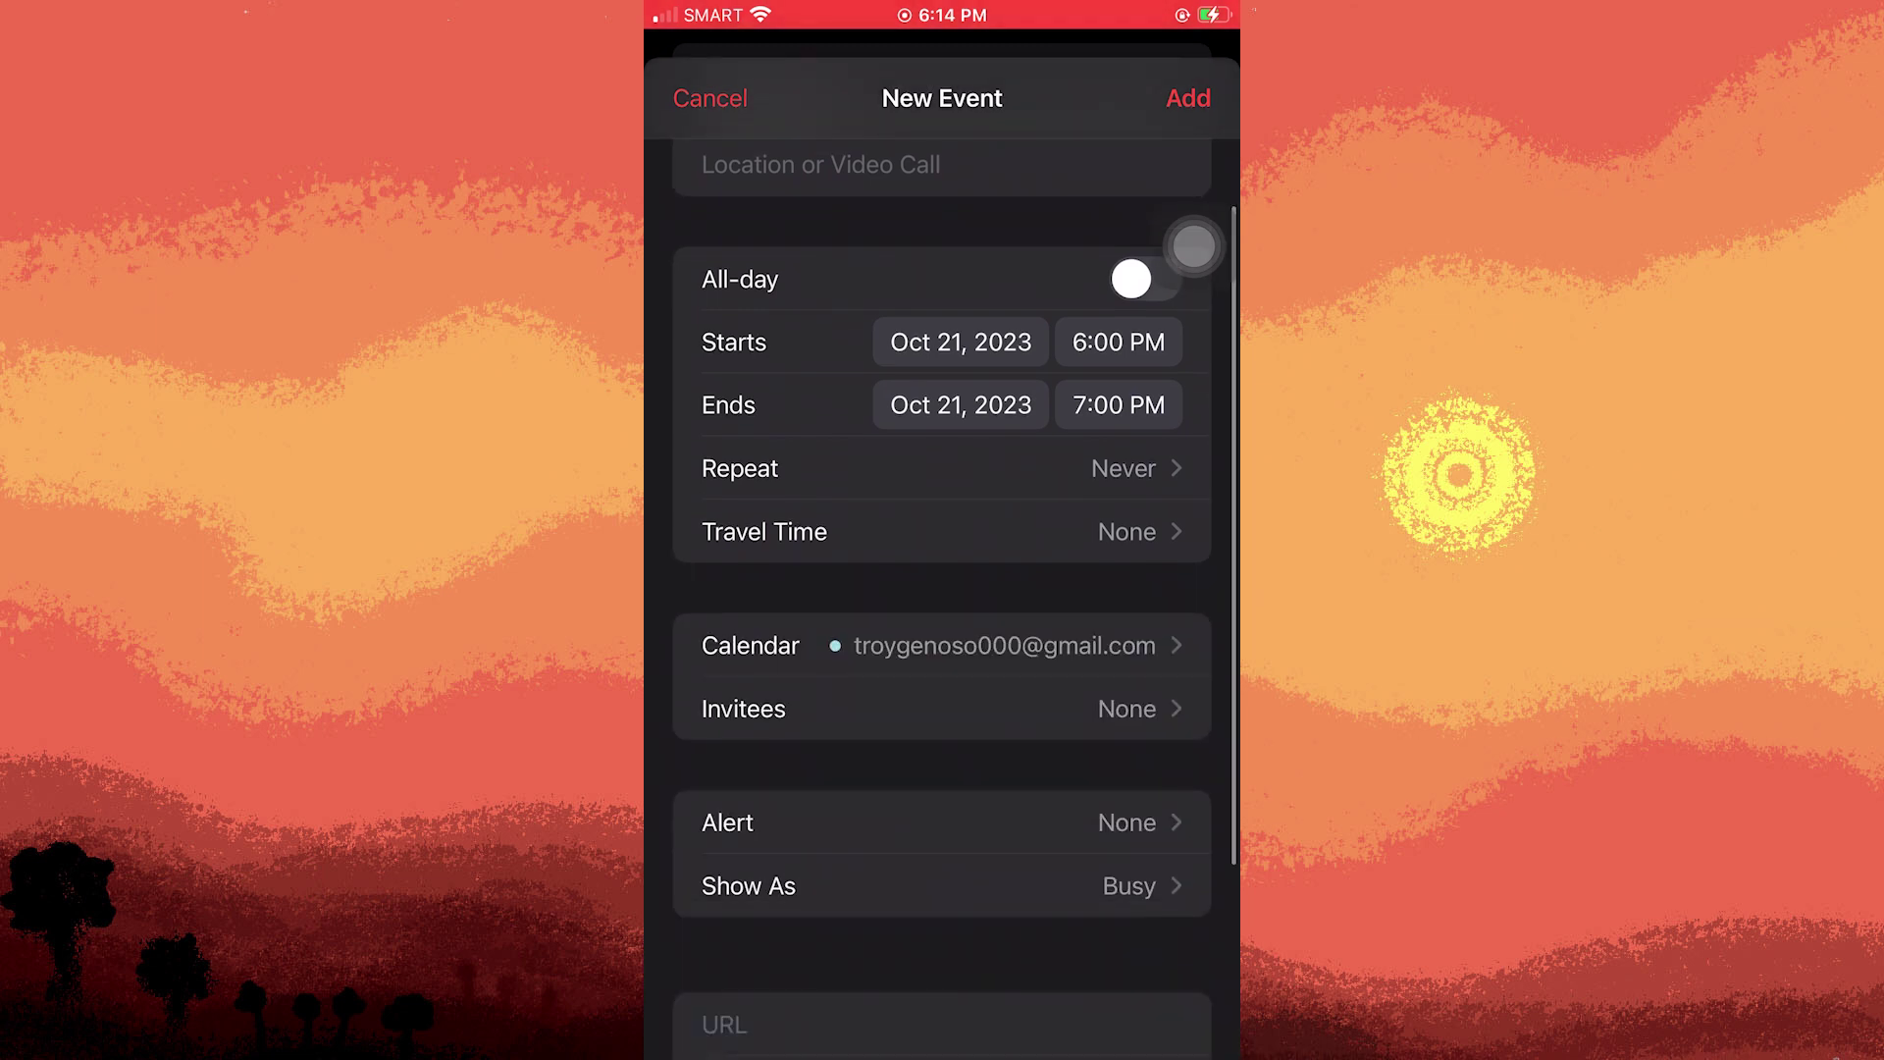
Move the event to October 28, 2023, running 1:00–2:00 AM.
{"action": "left_click", "coordinate": [960, 341]}
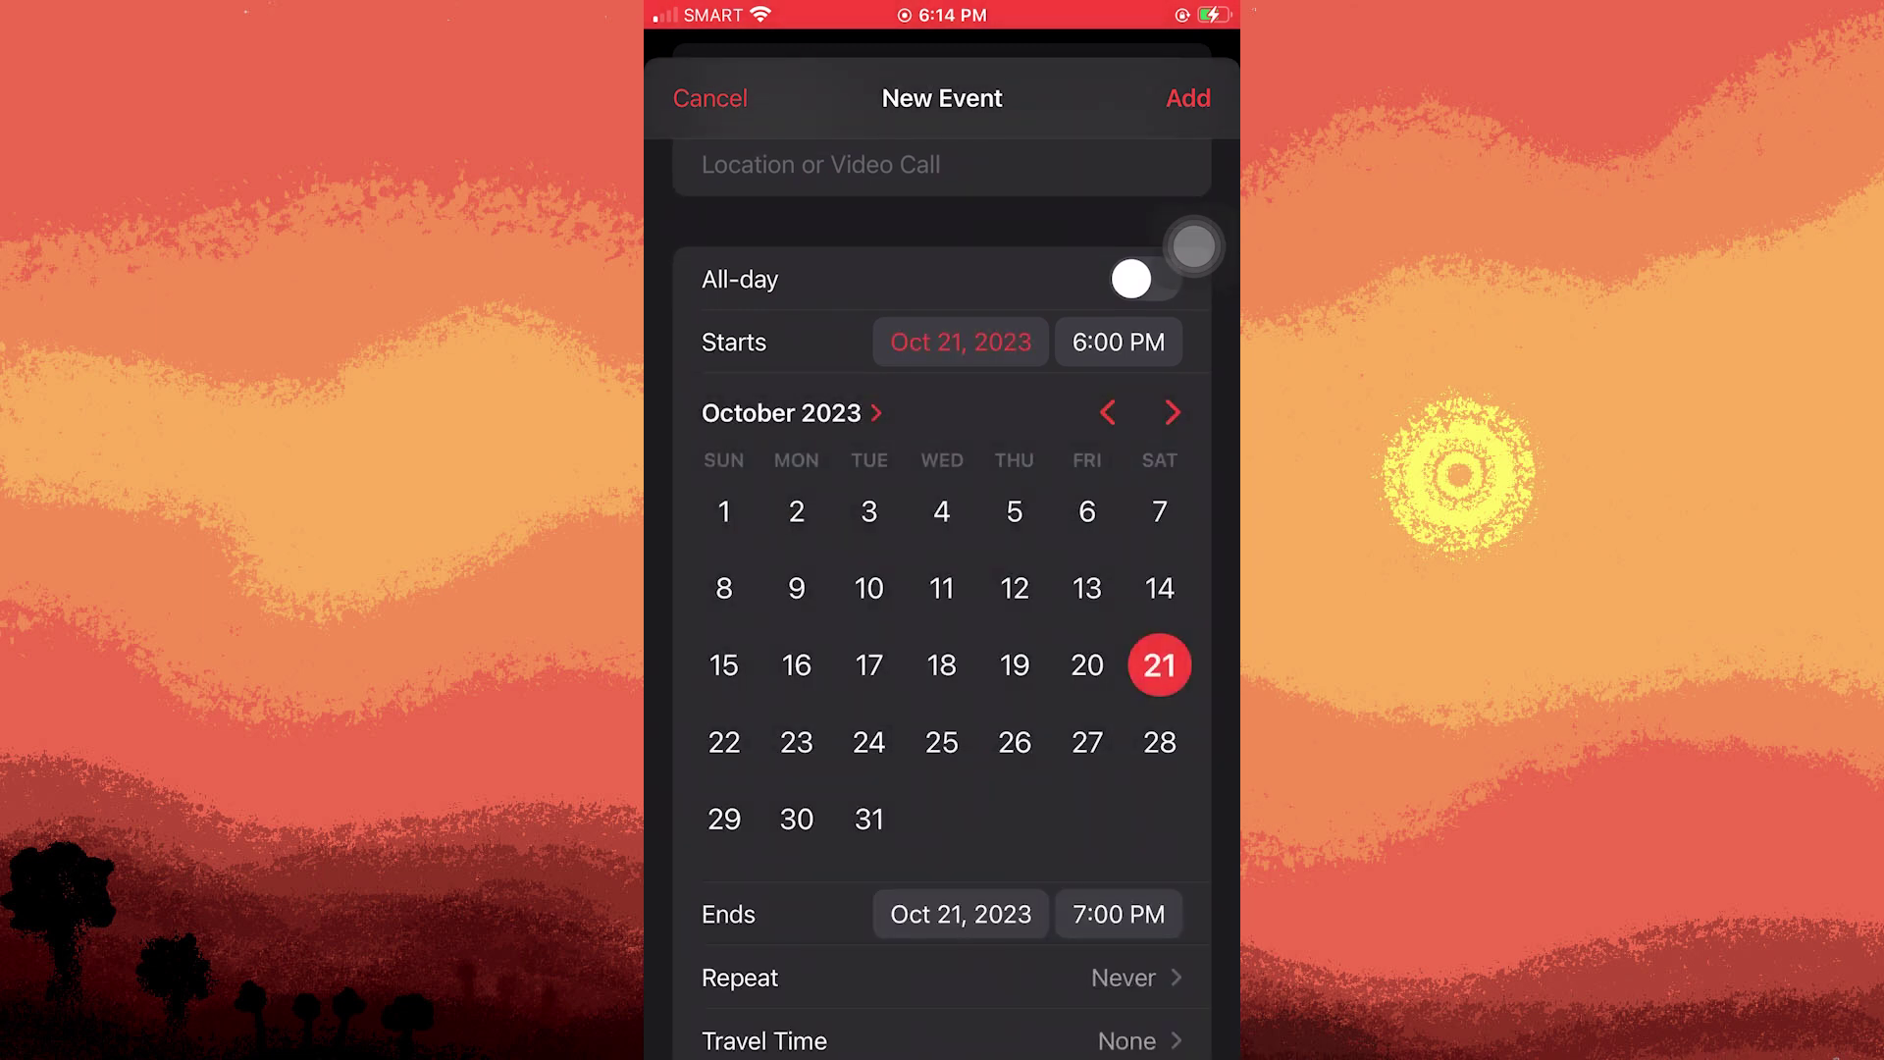
{"action": "left_click", "coordinate": [1160, 742]}
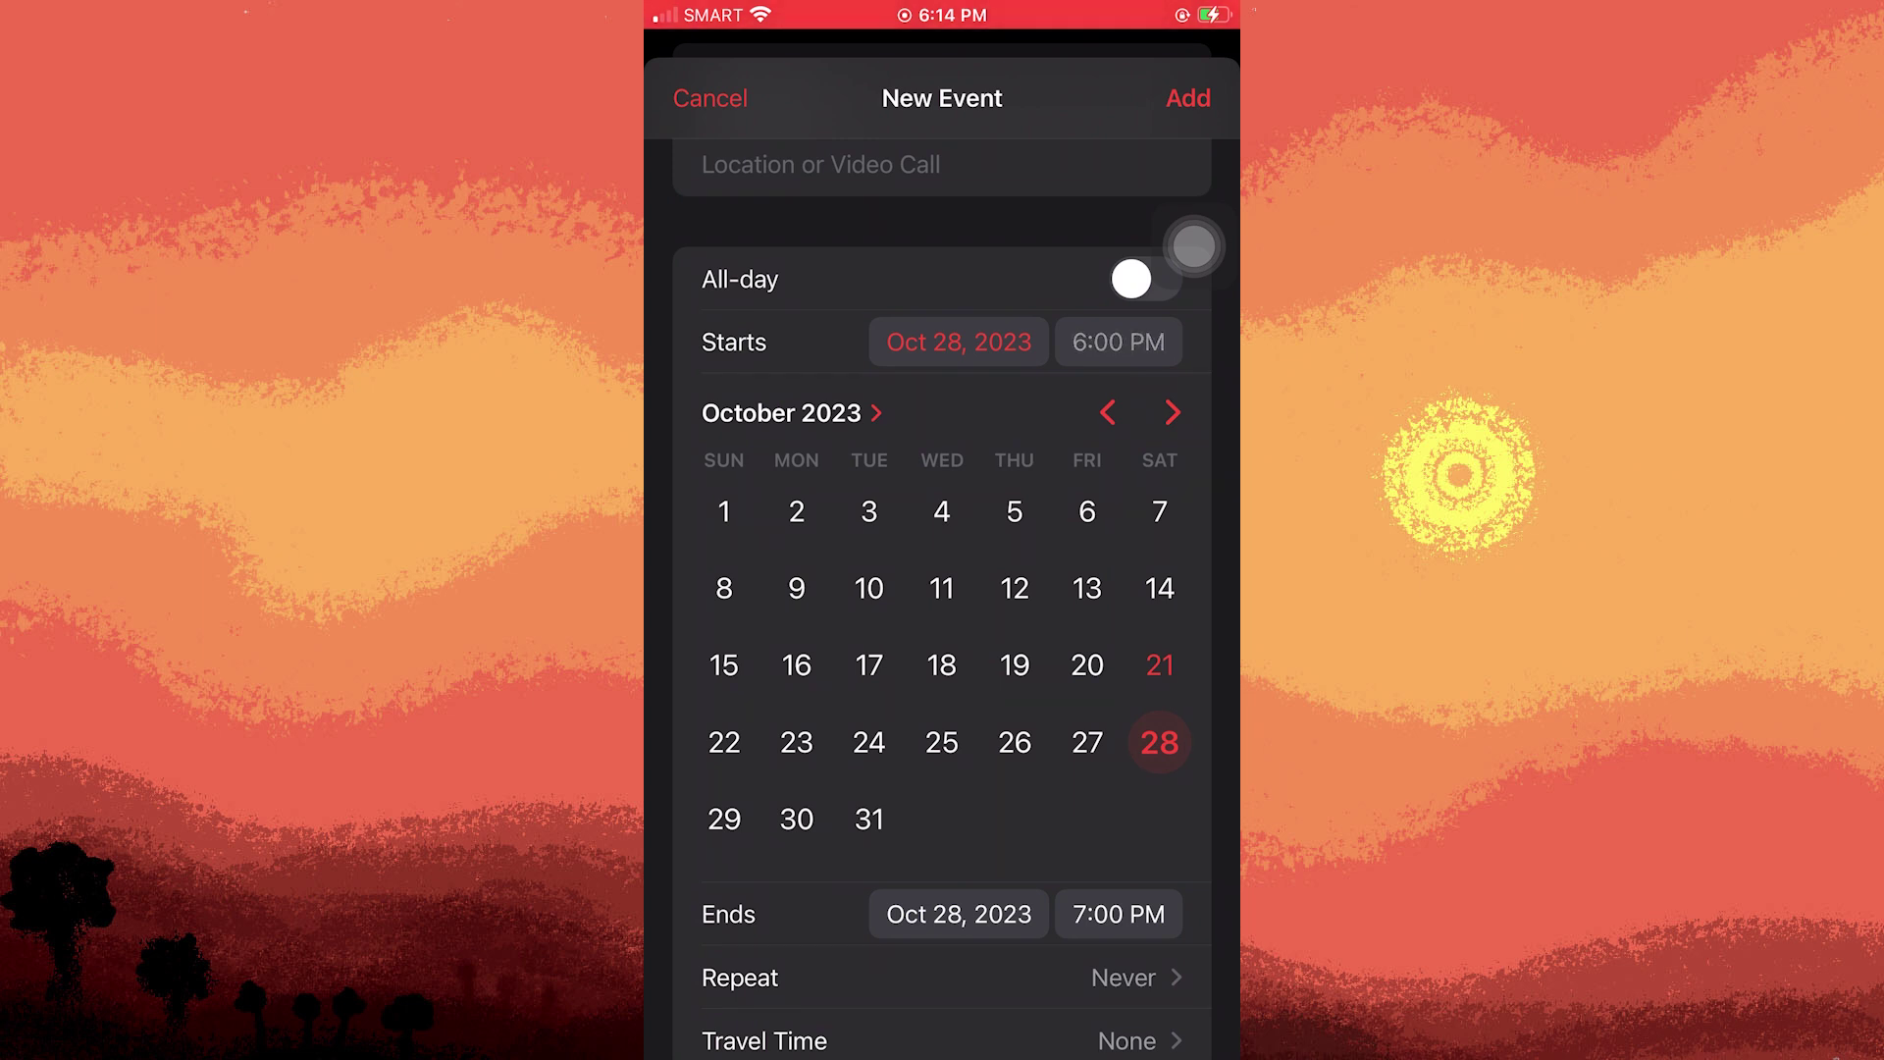
{"action": "left_click", "coordinate": [1119, 341]}
{"action": "scroll", "coordinate": [842, 528], "scroll_direction": "up", "scroll_amount": 3}
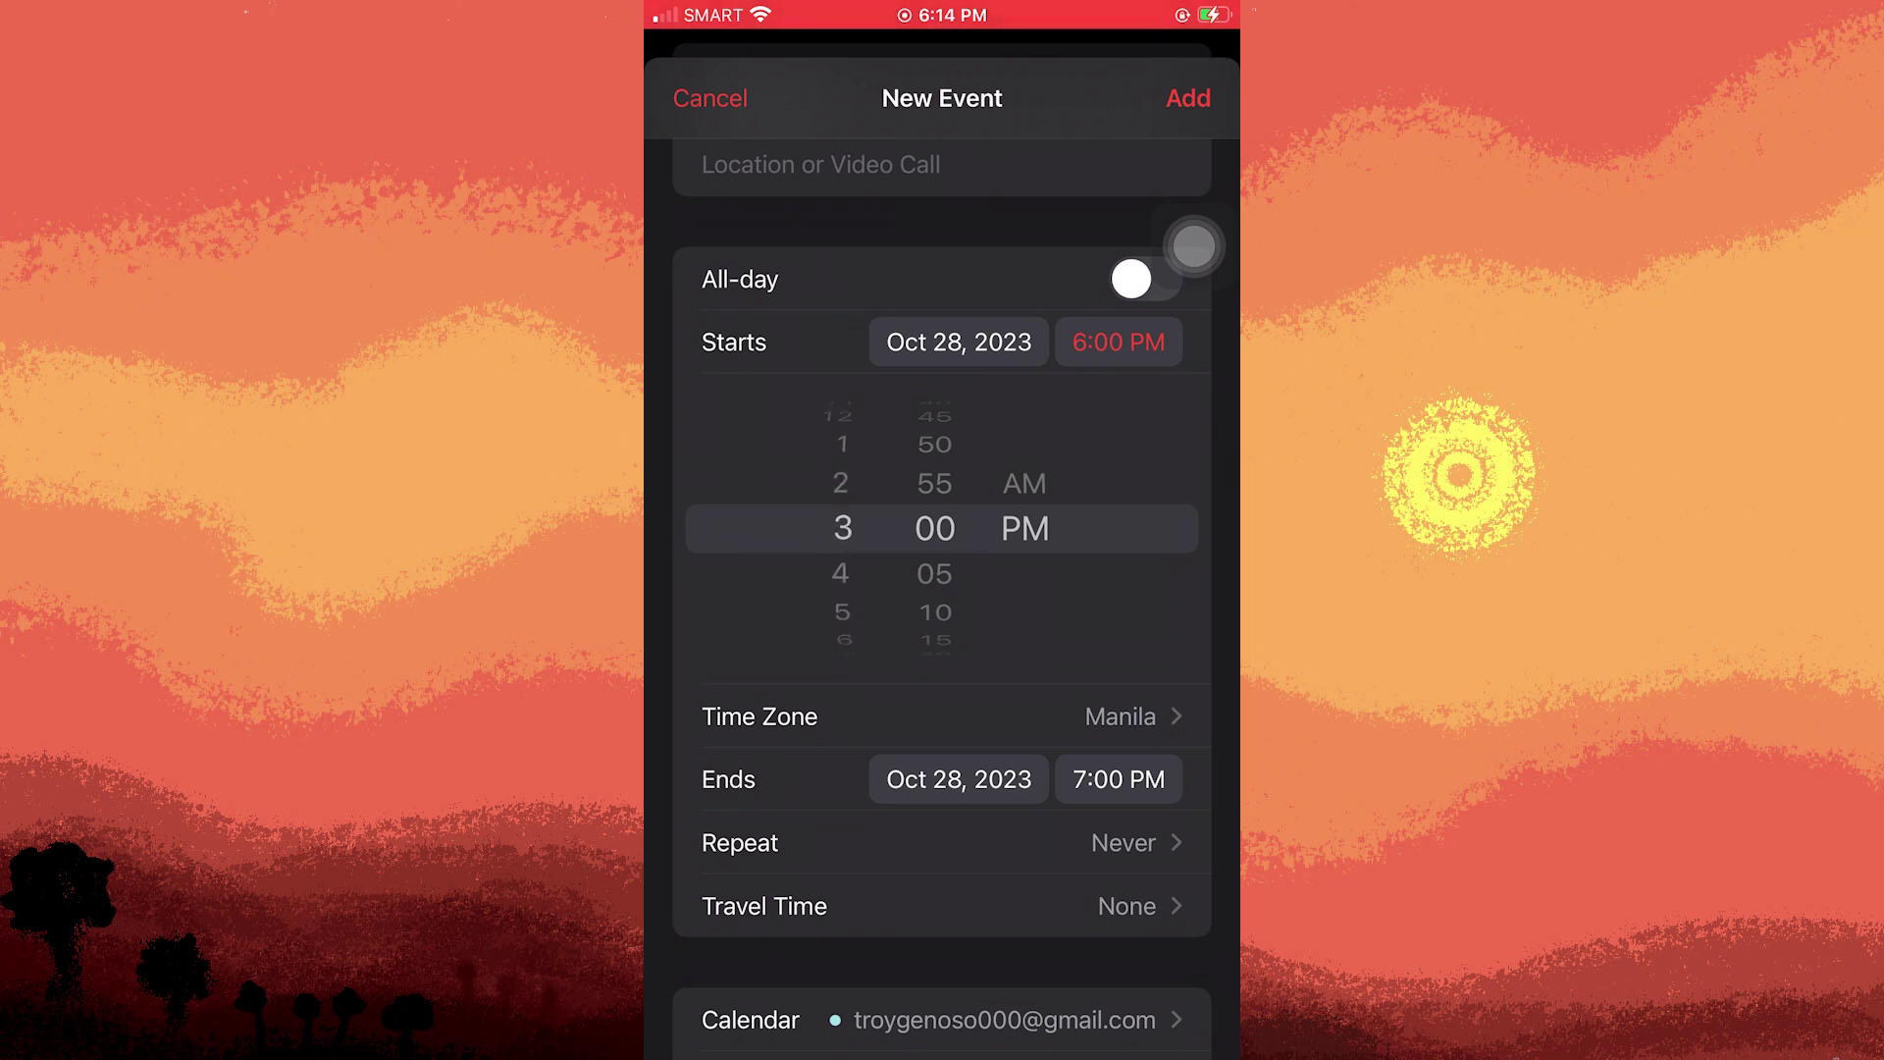
{"action": "scroll", "coordinate": [842, 529], "scroll_direction": "up", "scroll_amount": 2}
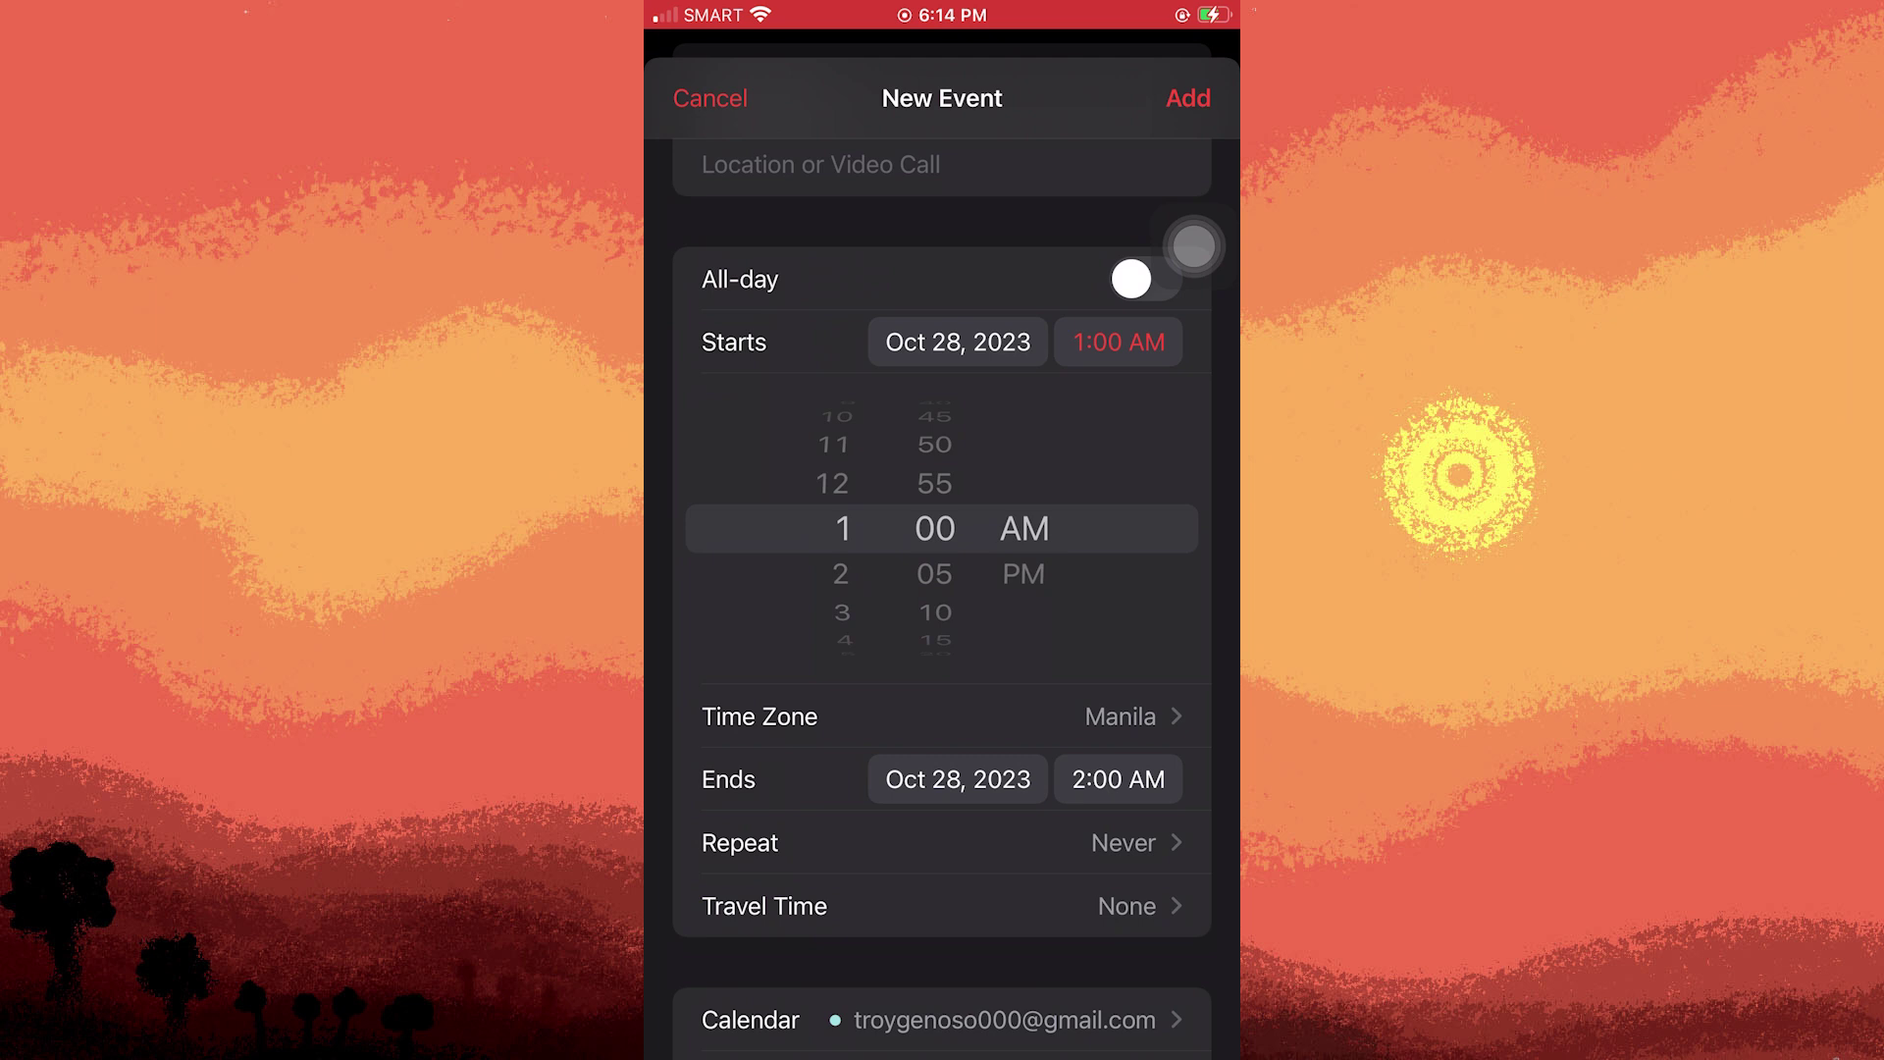
{"action": "scroll", "coordinate": [1195, 246], "scroll_direction": "down", "scroll_amount": 2}
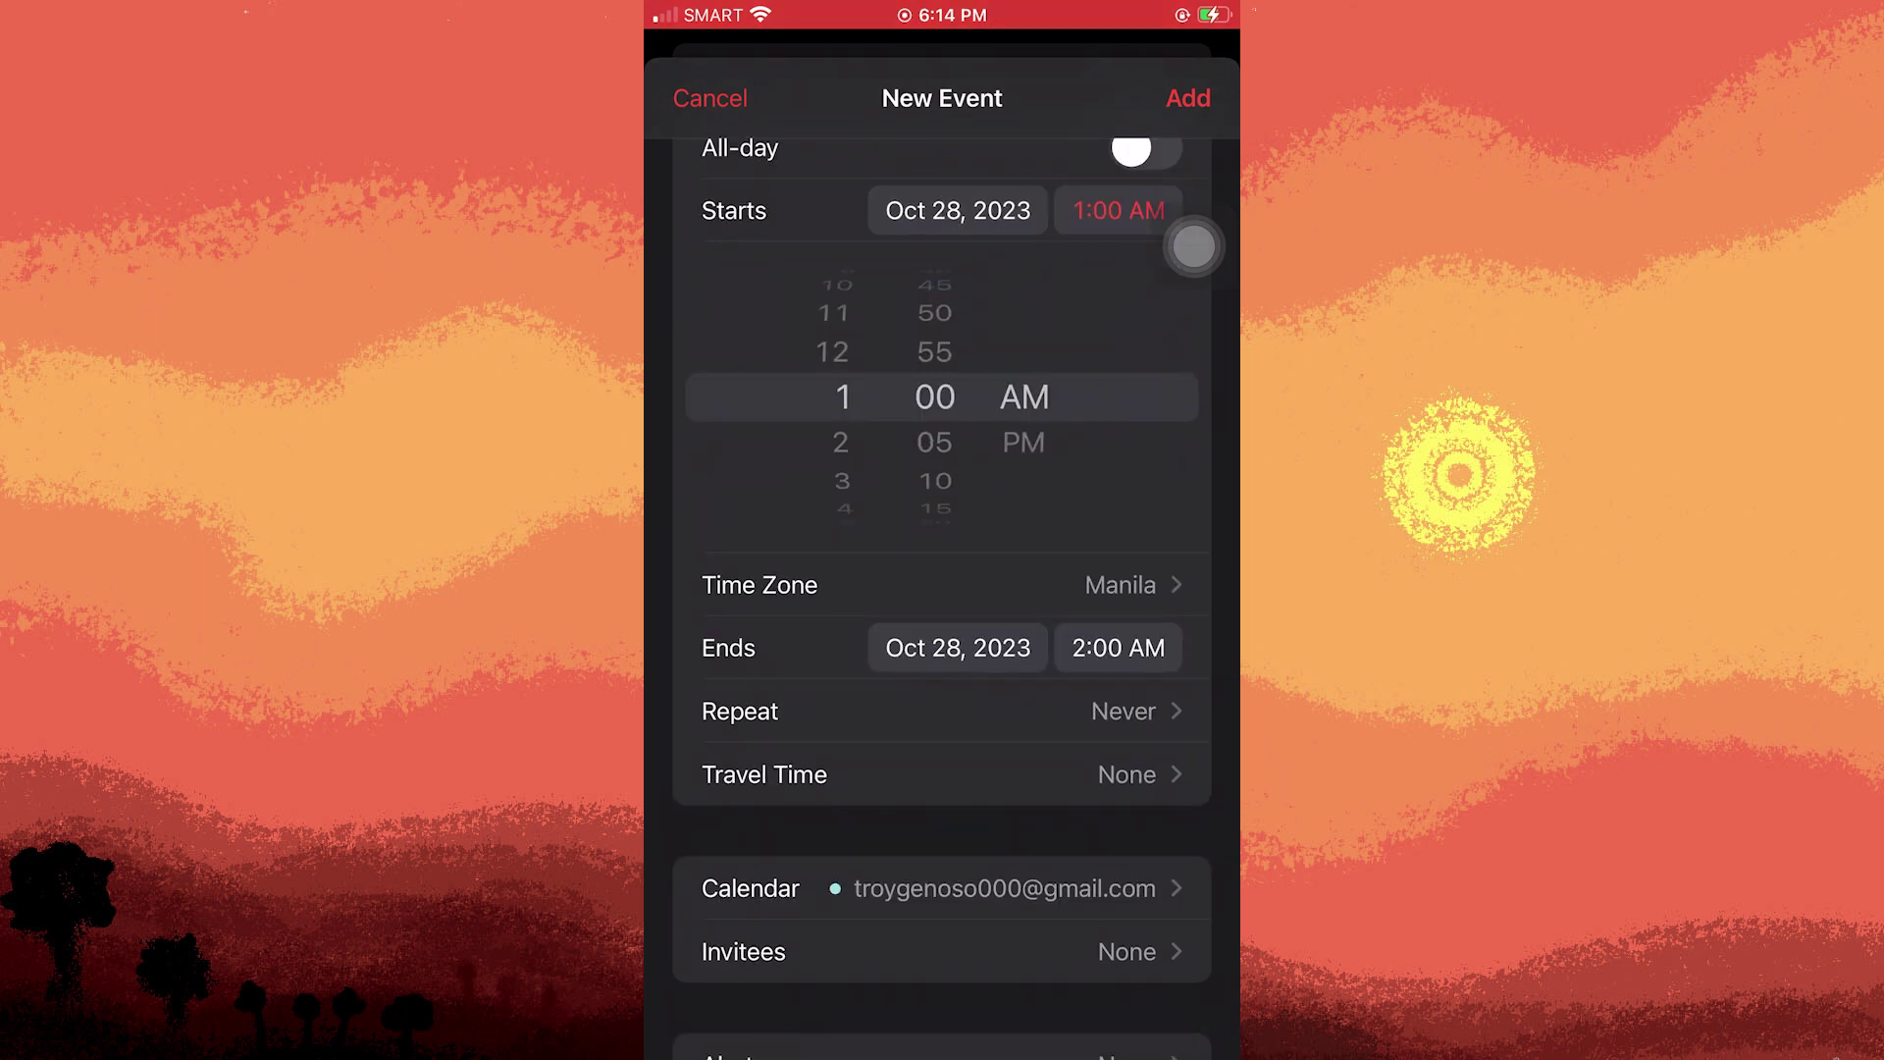
{"action": "scroll", "coordinate": [1033, 654], "scroll_direction": "down", "scroll_amount": 4}
Invite one contact's email address and save the birthday event.
{"action": "left_click", "coordinate": [1033, 653]}
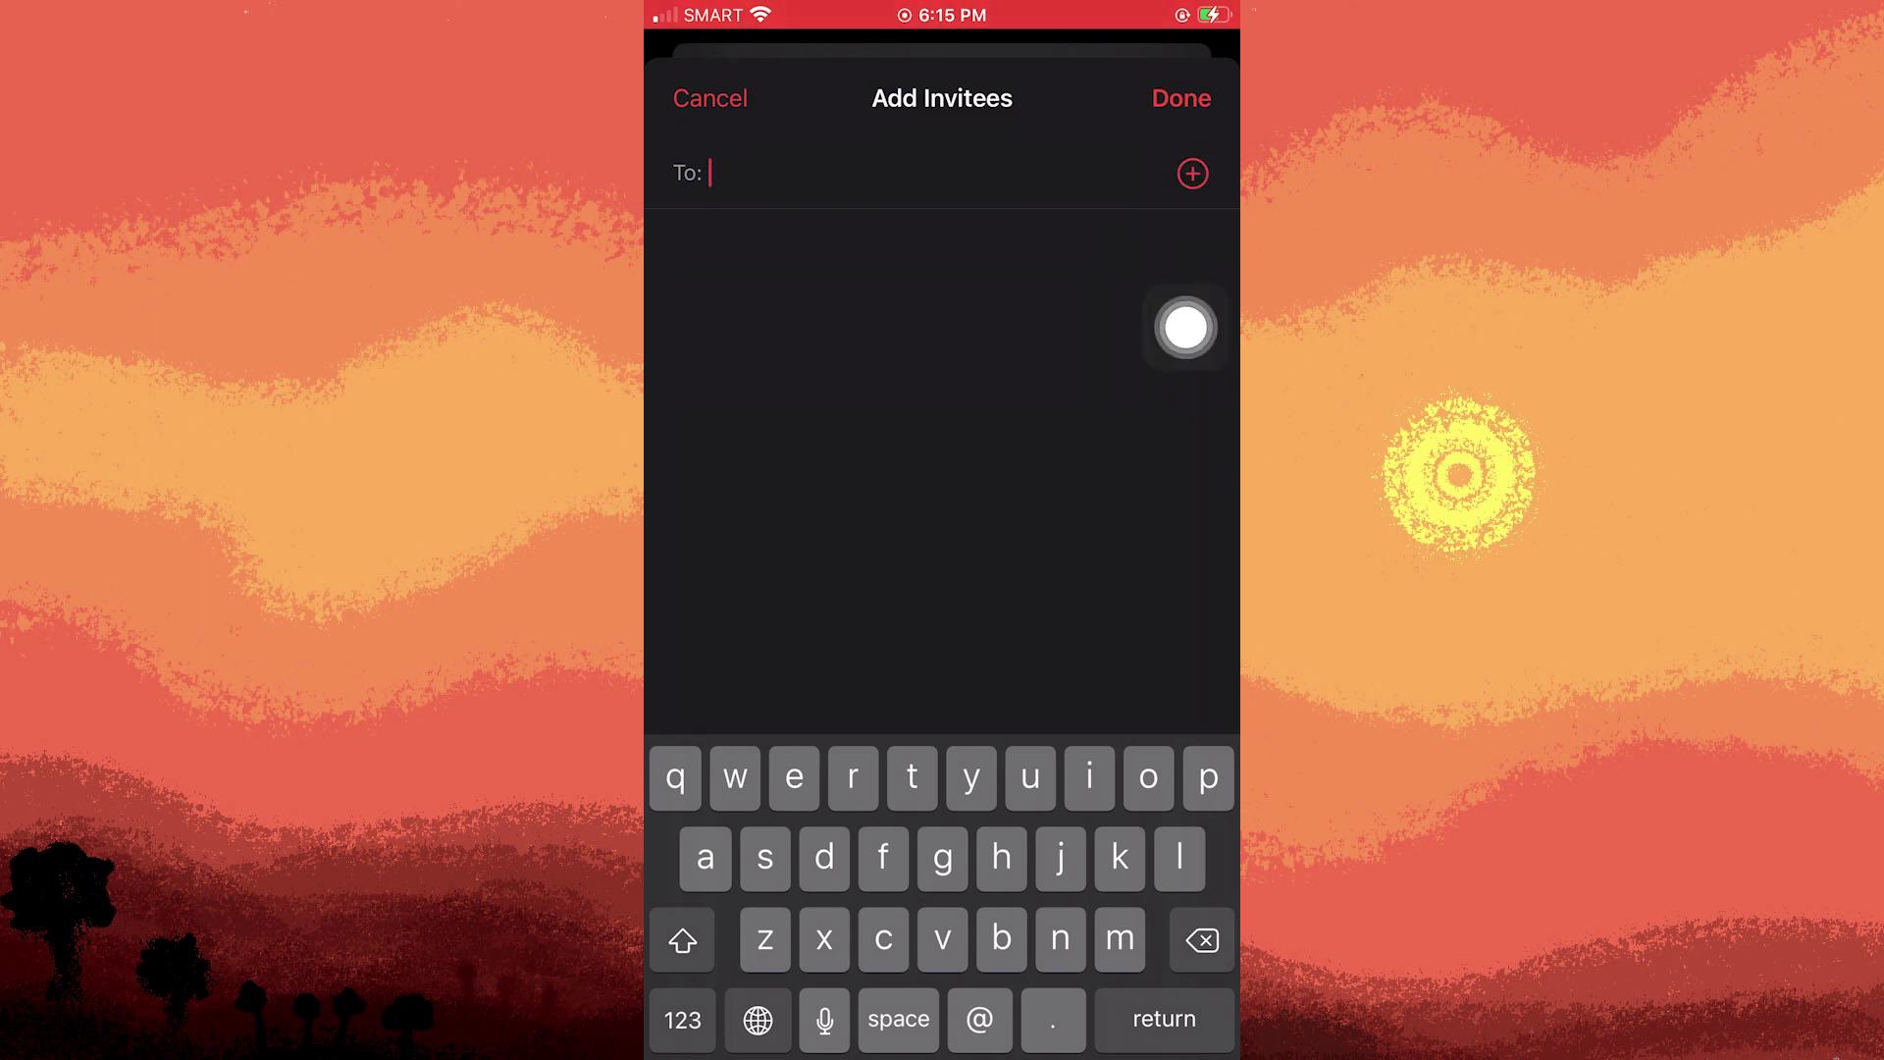
{"action": "left_click", "coordinate": [1192, 172]}
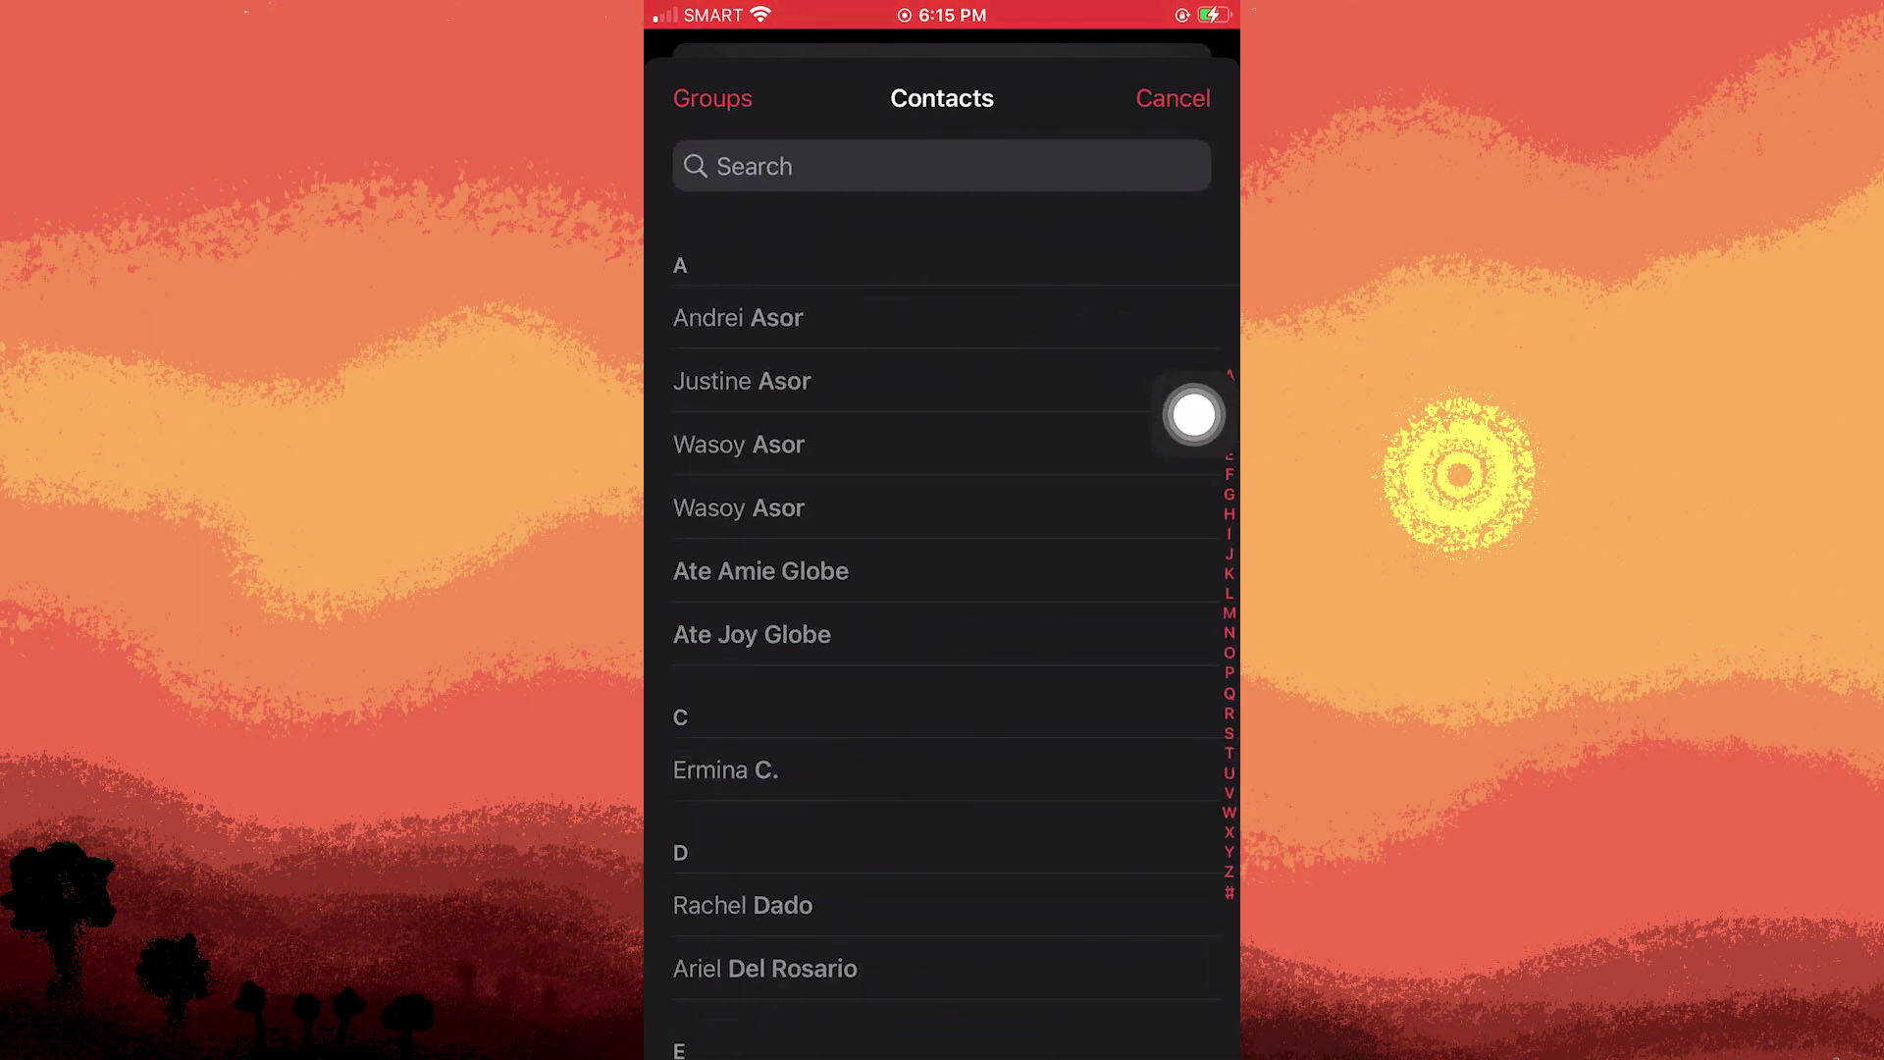
{"action": "scroll", "coordinate": [1193, 416], "scroll_direction": "down", "scroll_amount": 10}
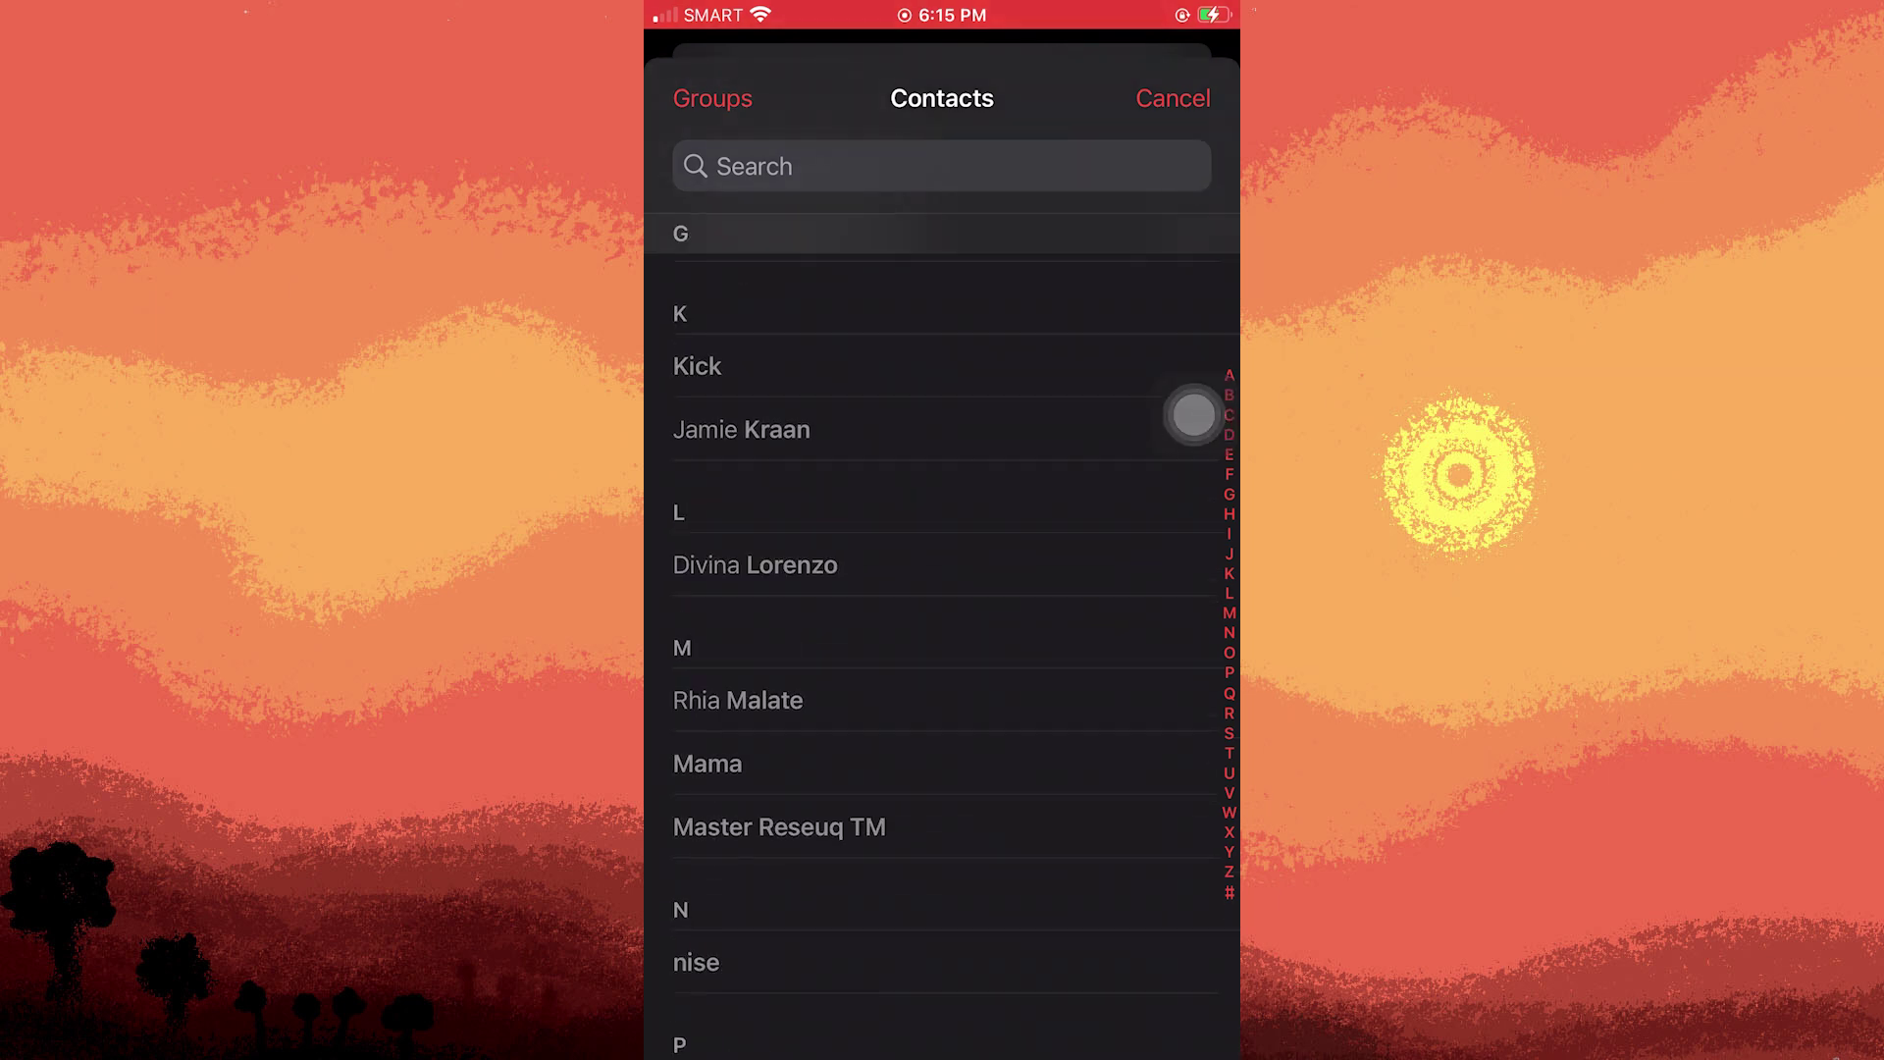
{"action": "scroll", "coordinate": [1194, 415], "scroll_direction": "down", "scroll_amount": 5}
{"action": "scroll", "coordinate": [1194, 415], "scroll_direction": "up", "scroll_amount": 10}
{"action": "scroll", "coordinate": [1194, 415], "scroll_direction": "up", "scroll_amount": 1}
{"action": "left_click", "coordinate": [927, 587]}
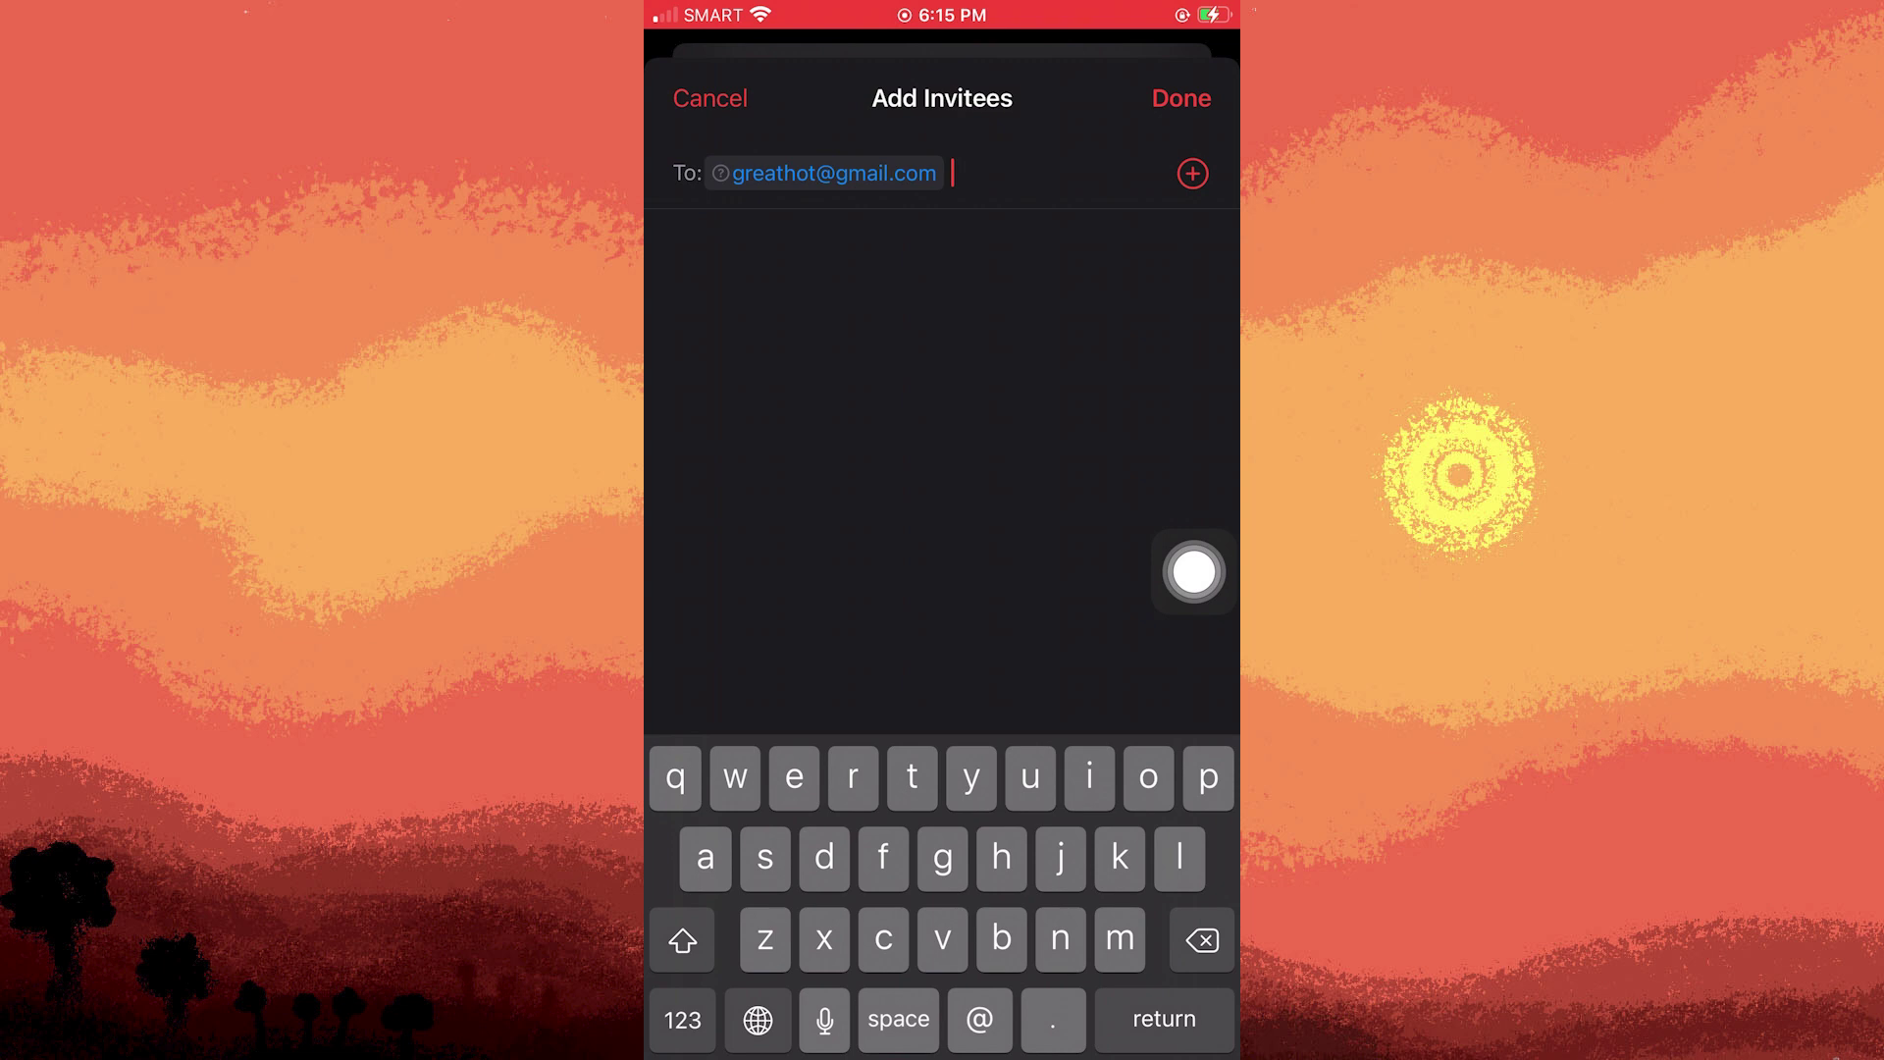
{"action": "left_click", "coordinate": [1183, 98]}
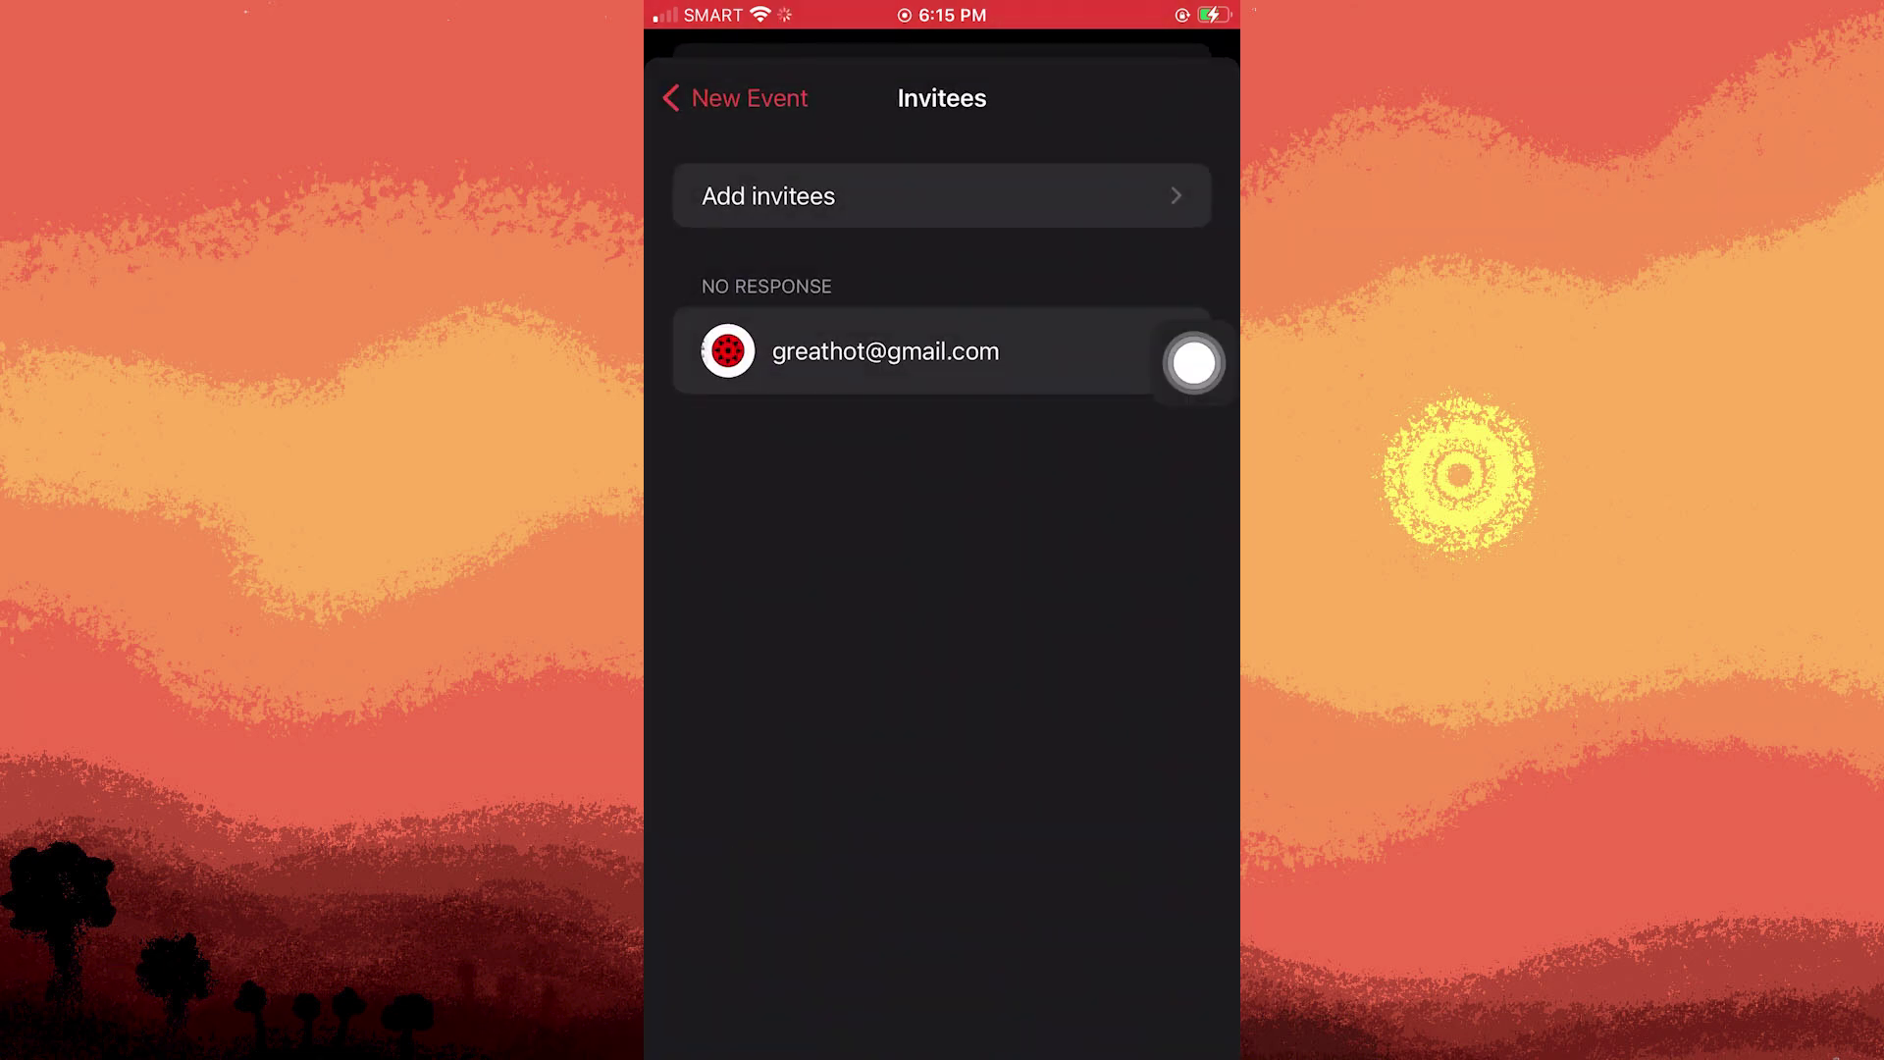
{"action": "left_click", "coordinate": [737, 97]}
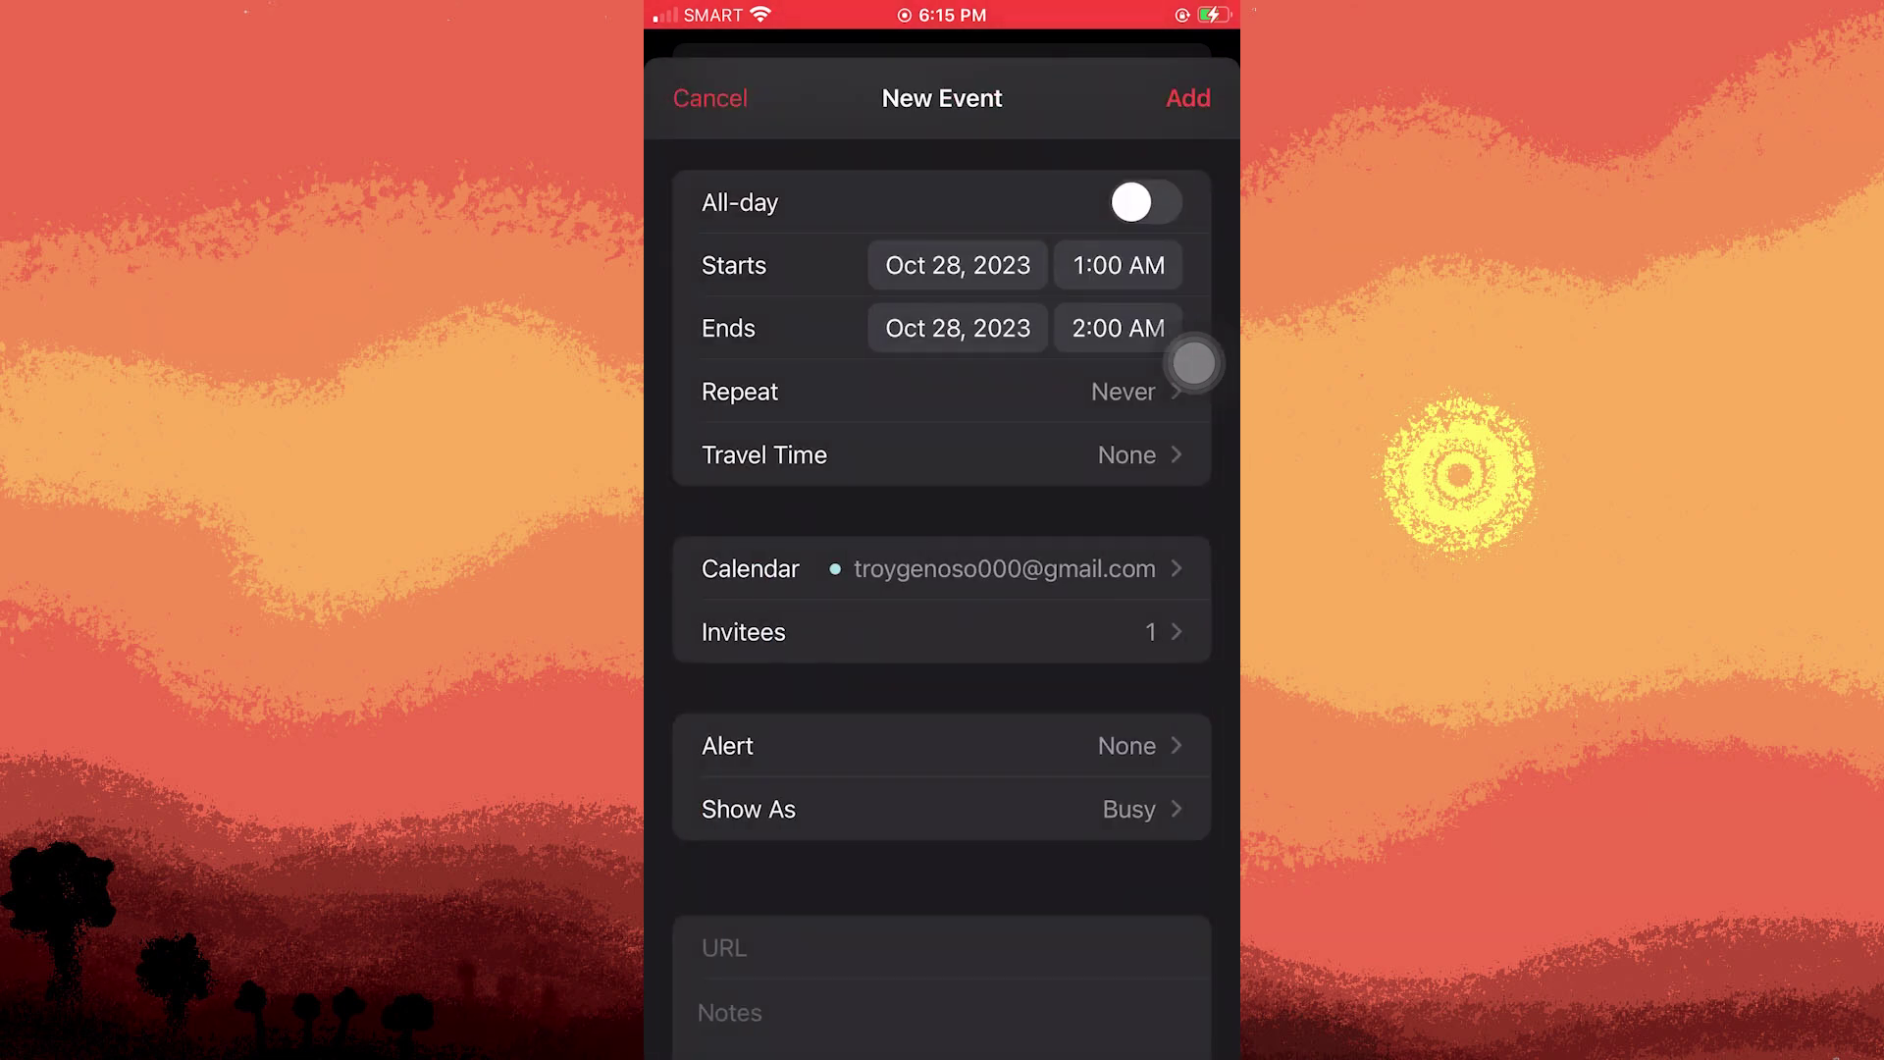
{"action": "left_click", "coordinate": [1189, 97]}
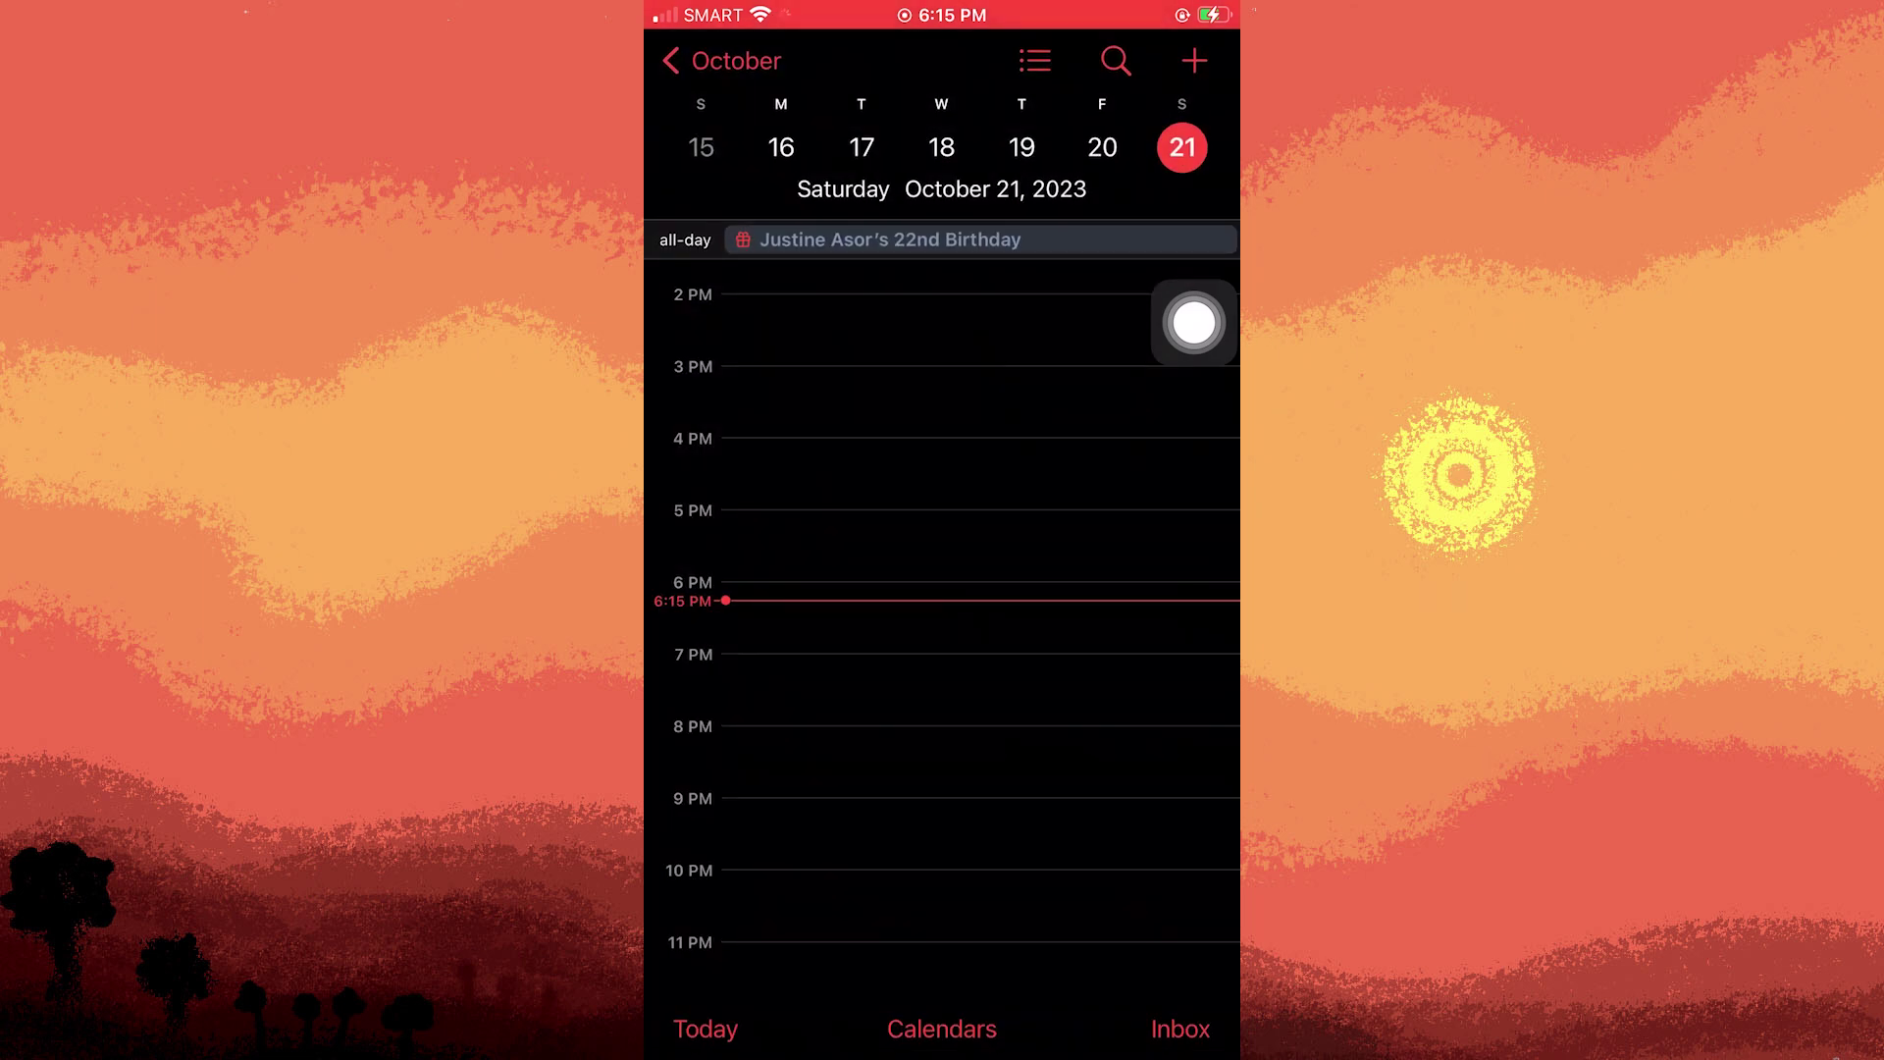
{"action": "scroll", "coordinate": [942, 618], "scroll_direction": "down", "scroll_amount": 1}
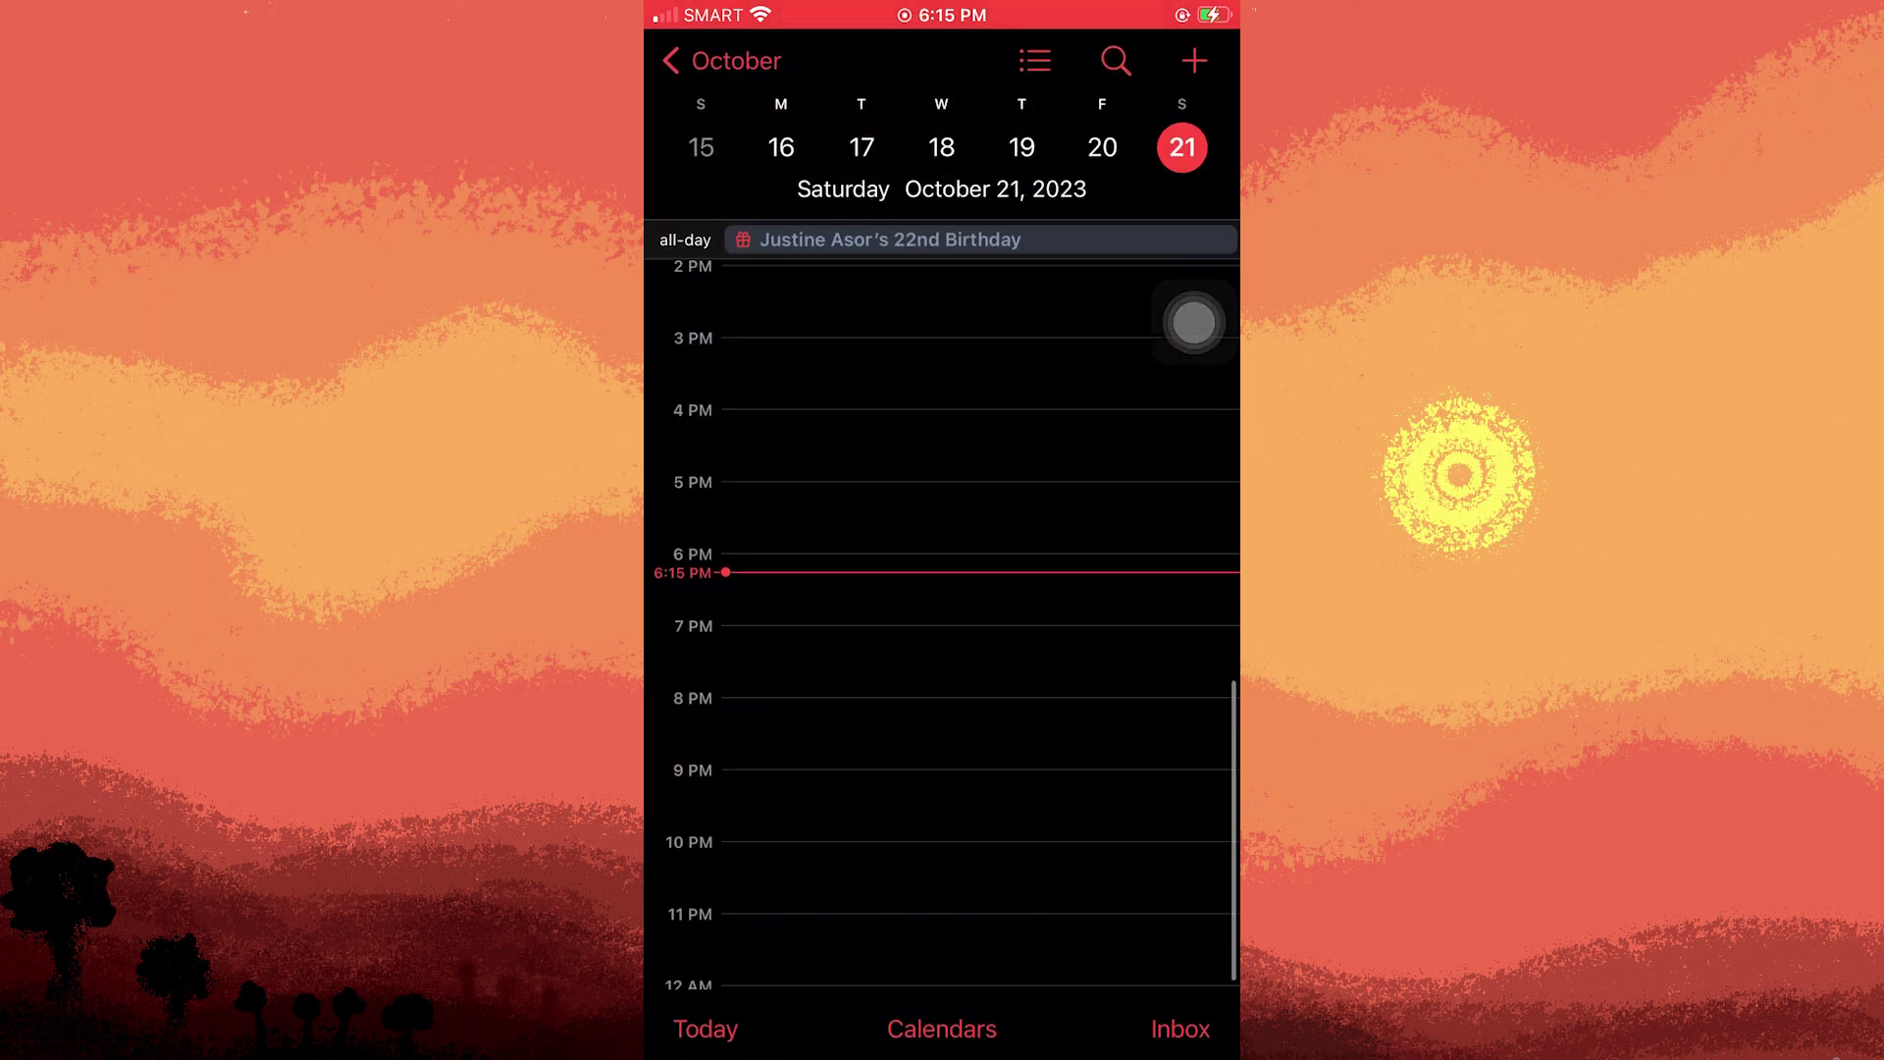